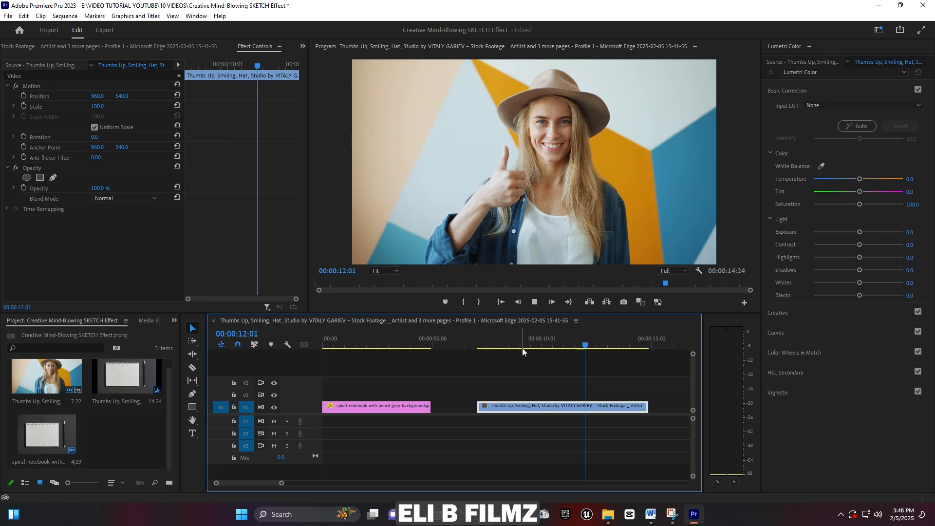
Trim the start of the thumbs-up clip to 00:00:09:16 and duplicate the trimmed clip onto track V2
left_click_drag(522, 347, 487, 353)
key("space")
key("space")
left_click_drag(477, 407, 563, 396)
left_click(563, 397)
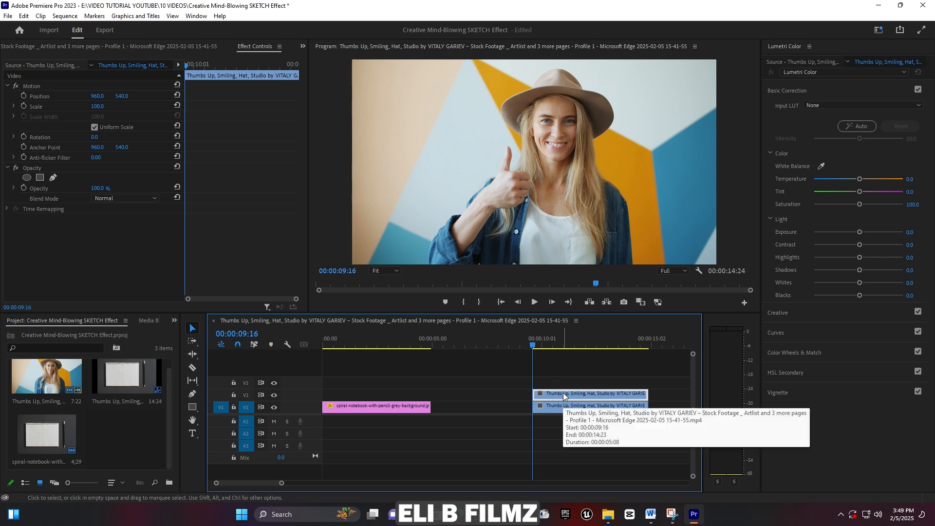
Add a frame hold to the duplicate clip on V2 and play it back to check the freeze
right_click(563, 392)
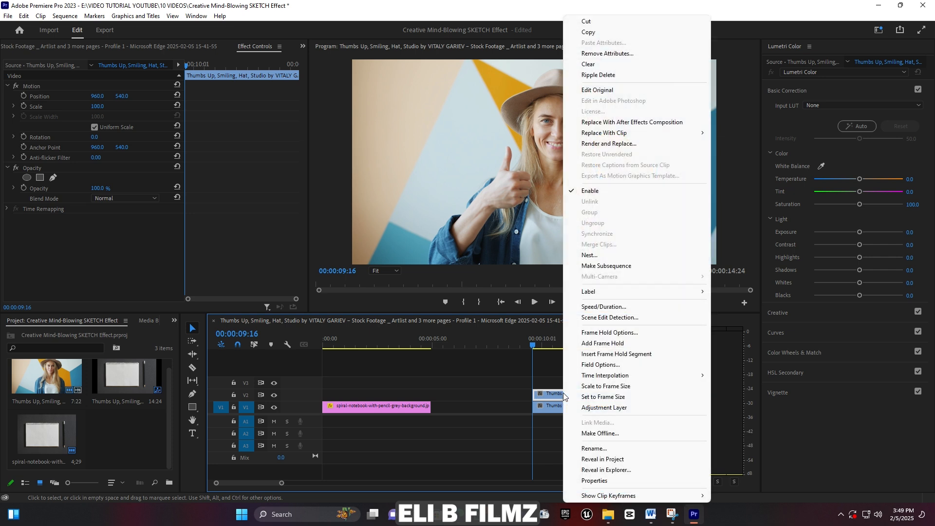
left_click(610, 344)
key("space")
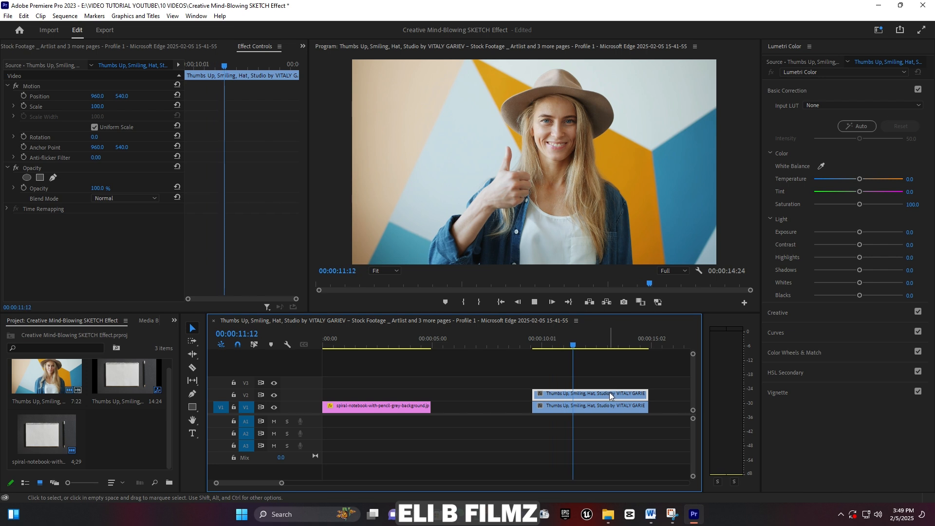
key("space")
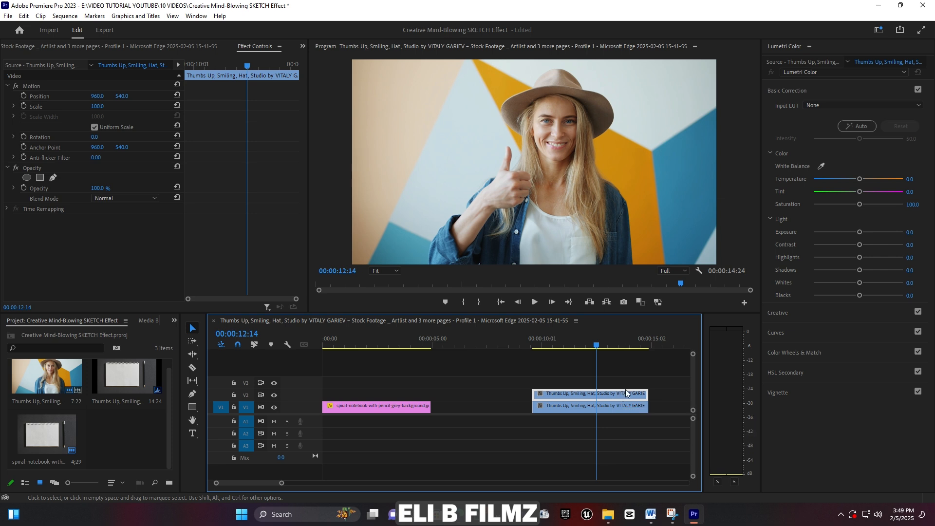
Place the frozen clip above the notebook image, trimmed to the image's length, and move the original clip on V1 closer to it
left_click_drag(623, 395, 405, 391)
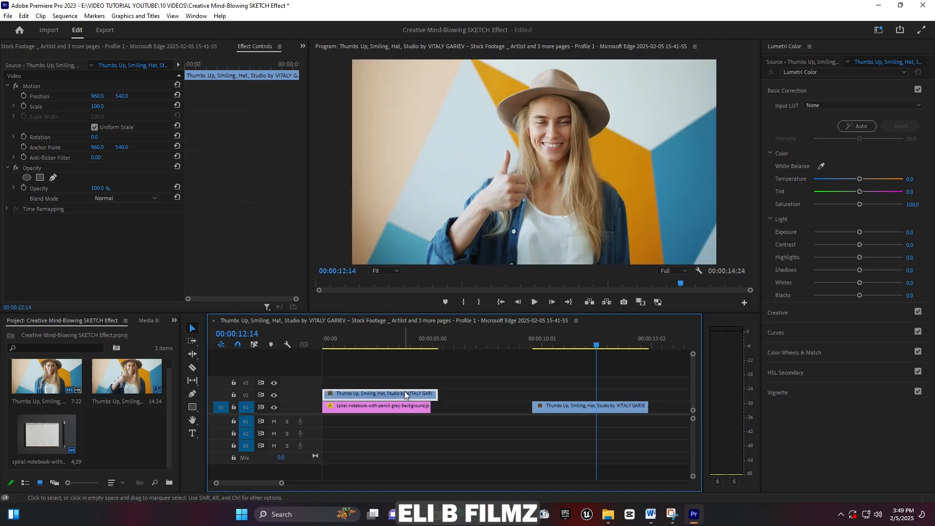
left_click_drag(557, 408, 431, 395)
left_click(396, 346)
left_click(404, 395)
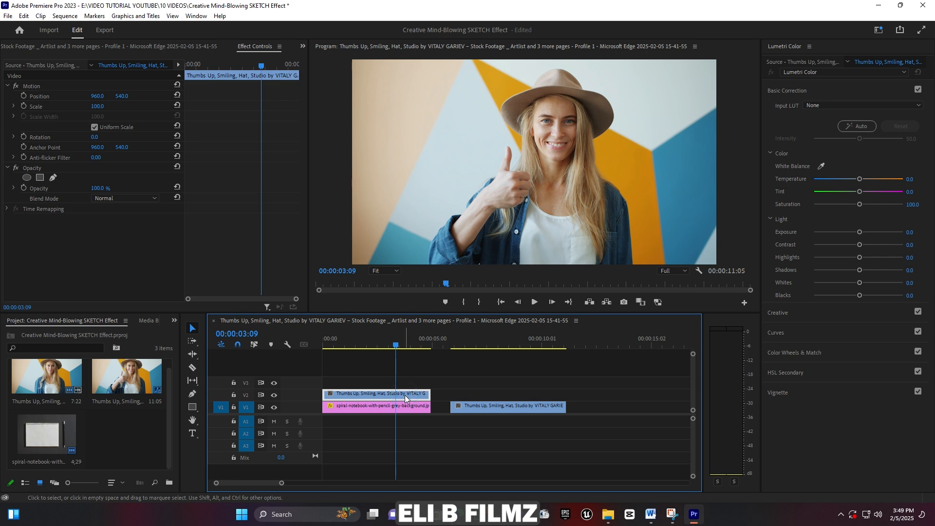
Set the frozen clip's opacity to 49%, scale to 53 and position to 814, 584 to fit it over the notebook page
left_click_drag(95, 108, 90, 108)
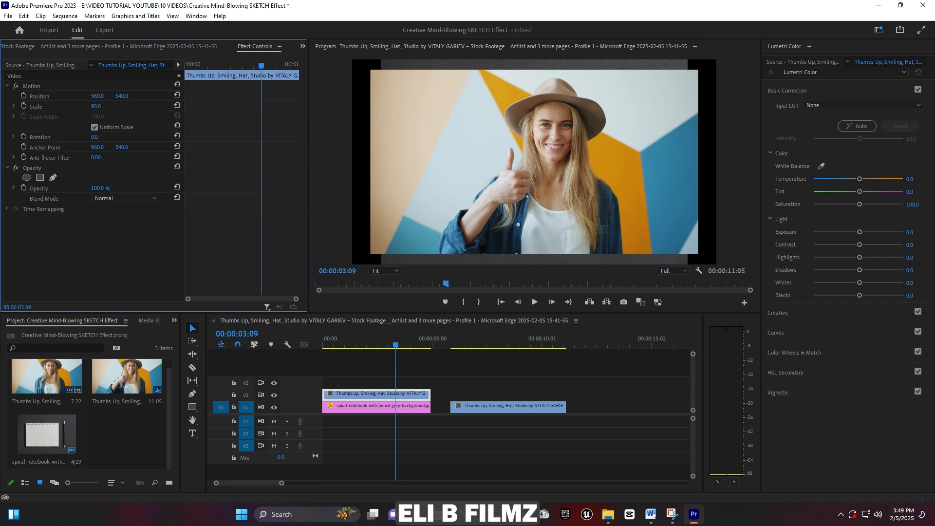
left_click_drag(103, 189, 88, 189)
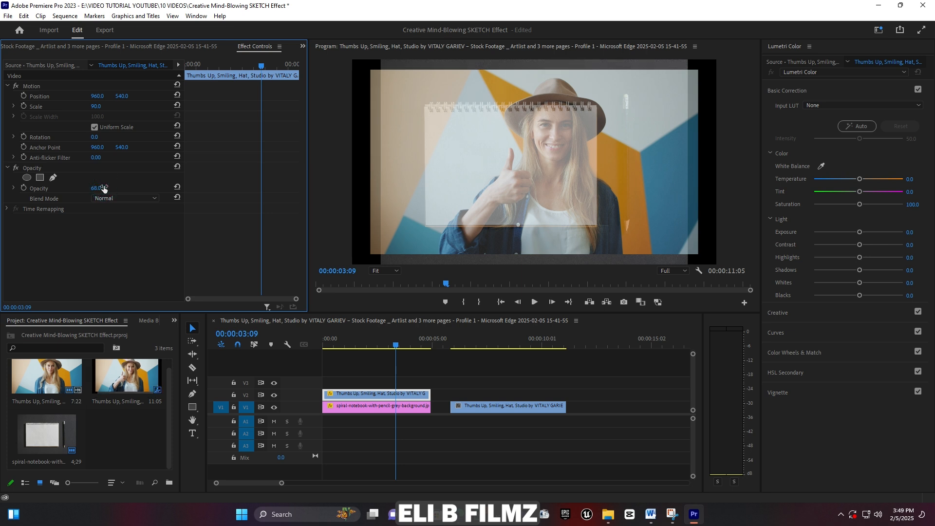
left_click_drag(103, 189, 94, 189)
left_click_drag(95, 106, 142, 96)
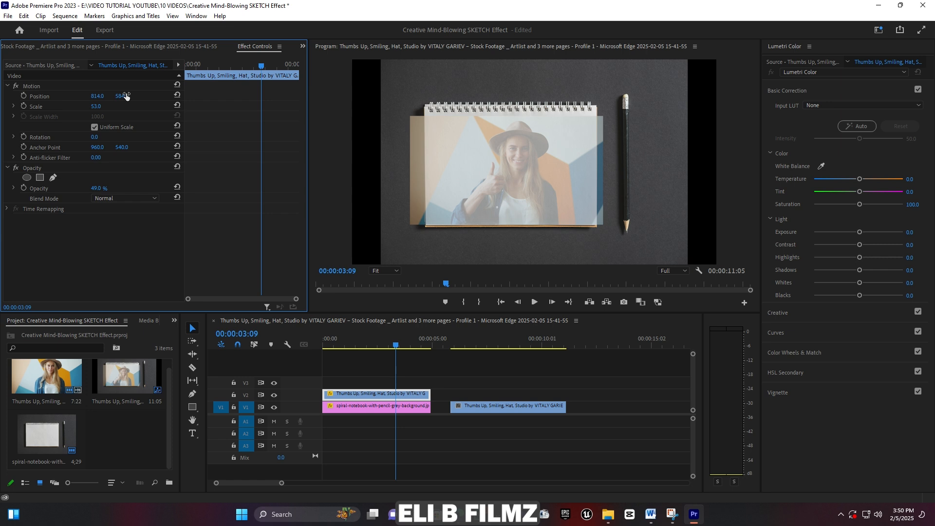
Start a pen mask on the frozen clip's opacity, placing points at the upper two corners of the page just below the spiral binding
left_click(377, 391)
left_click(54, 177)
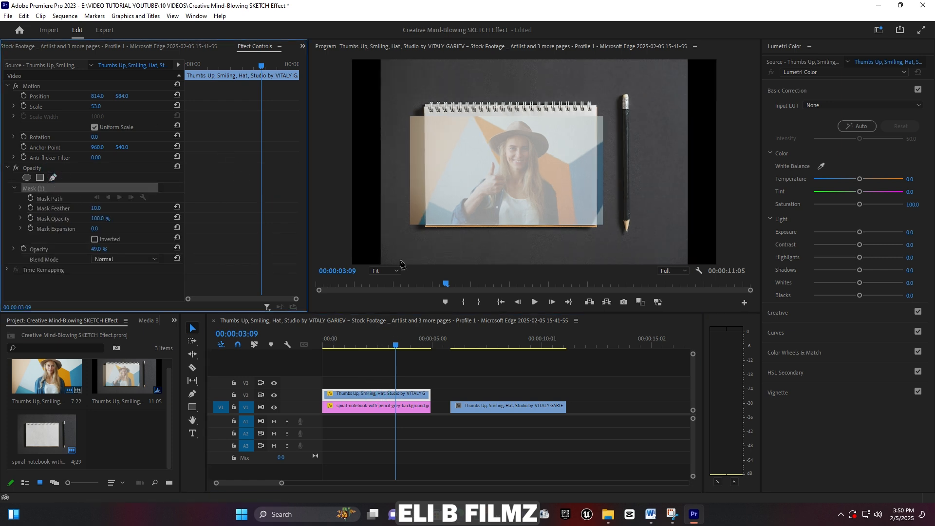
left_click(393, 271)
left_click(386, 347)
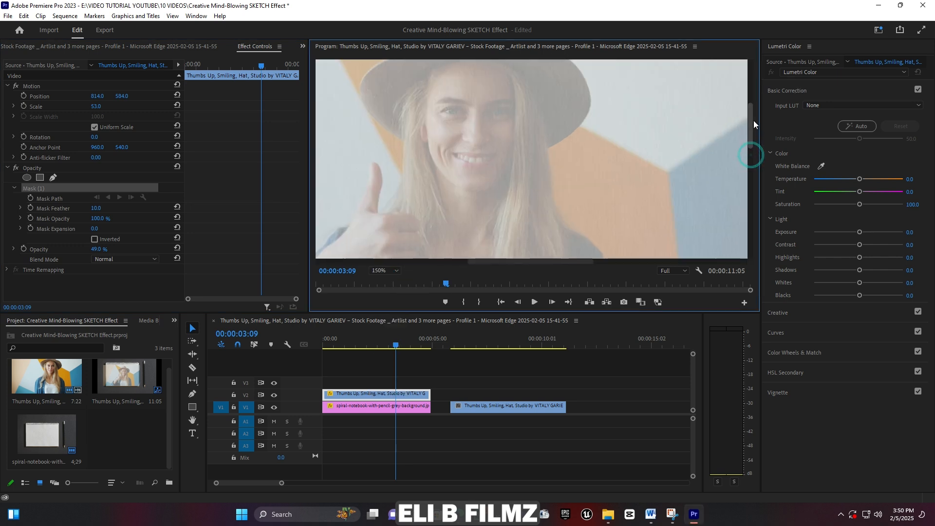
scroll(752, 117, "up", 5)
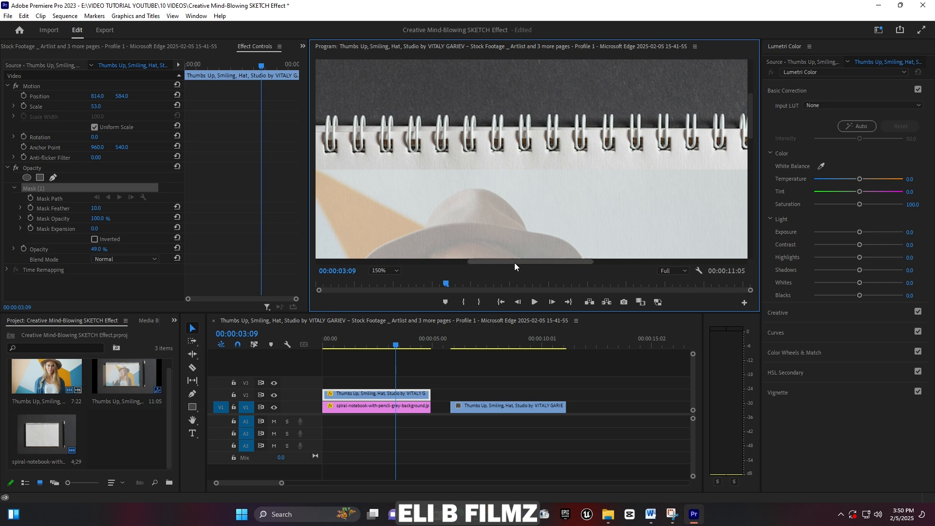
scroll(513, 262, "left", 2)
scroll(471, 257, "left", 2)
scroll(441, 257, "left", 2)
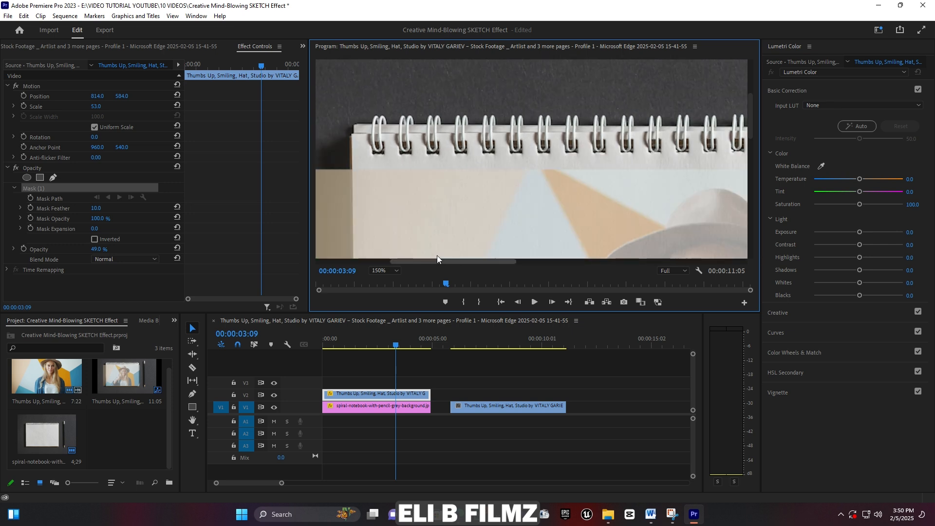
left_click(377, 161)
left_click_drag(470, 261, 588, 263)
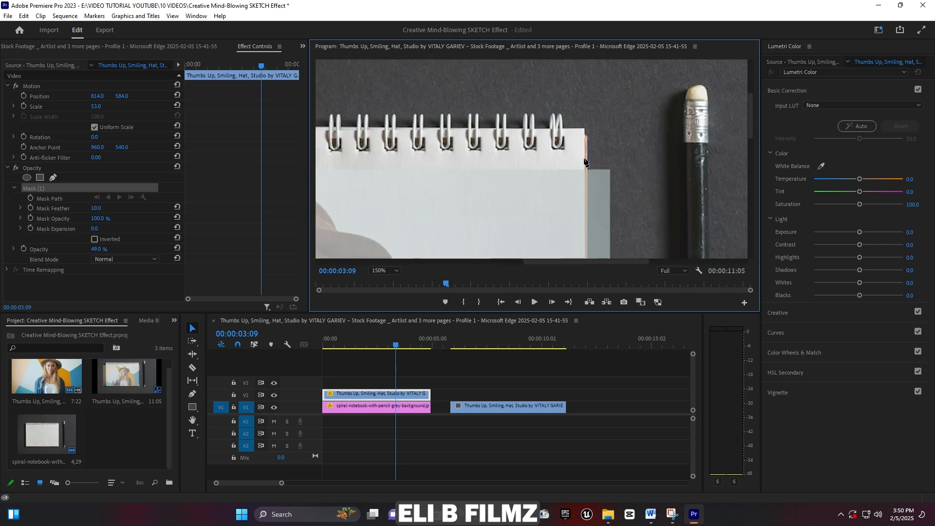
left_click(583, 158)
Complete the mask through the page's two lower corners, close it at the first point, and fit the preview to view
left_click_drag(751, 124, 742, 223)
left_click(584, 163)
left_click(610, 261)
left_click_drag(507, 265, 436, 259)
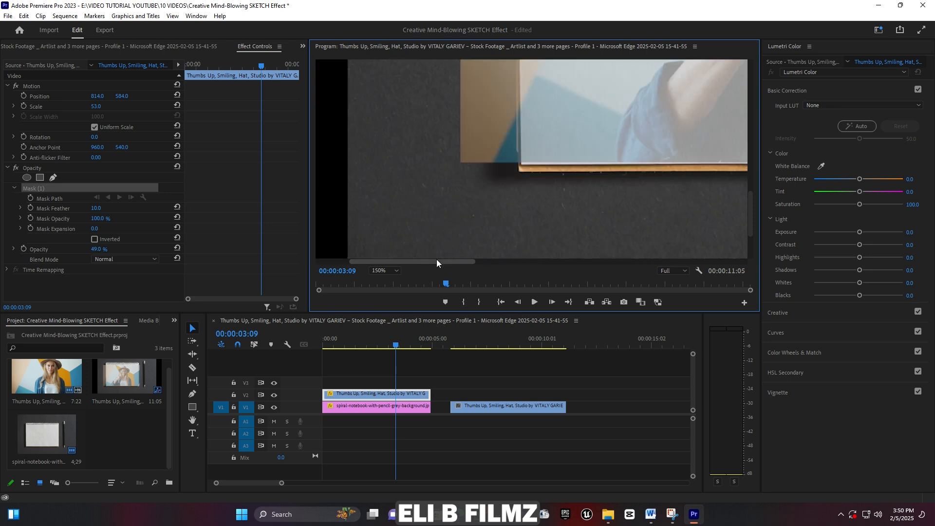
left_click(523, 163)
left_click_drag(752, 203, 753, 119)
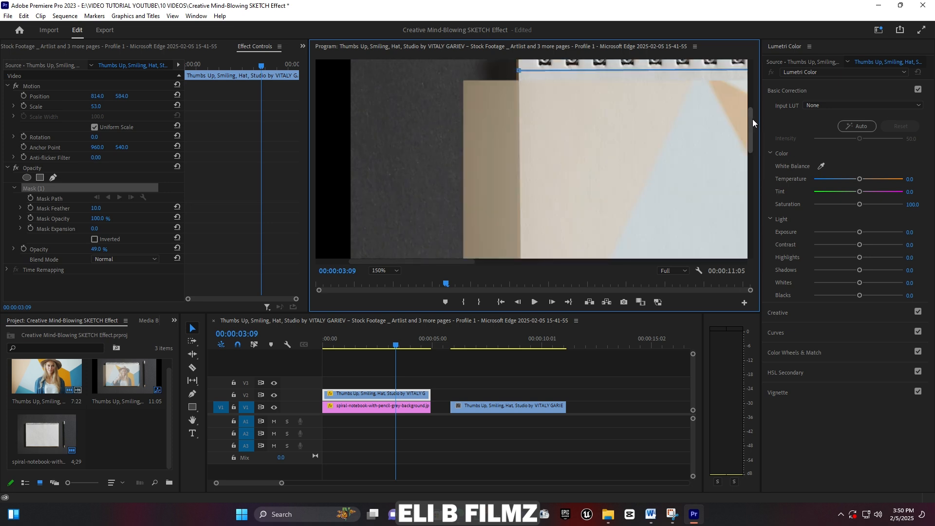
left_click(517, 101)
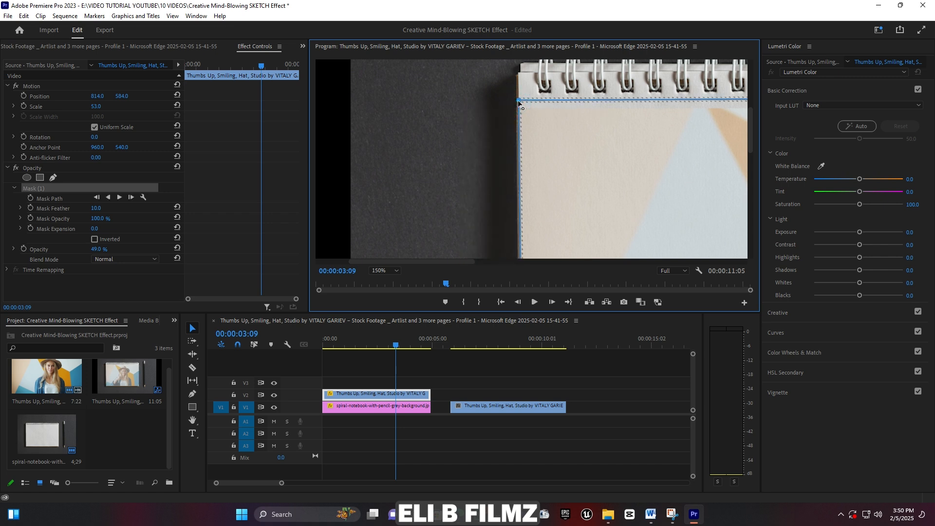
left_click(383, 269)
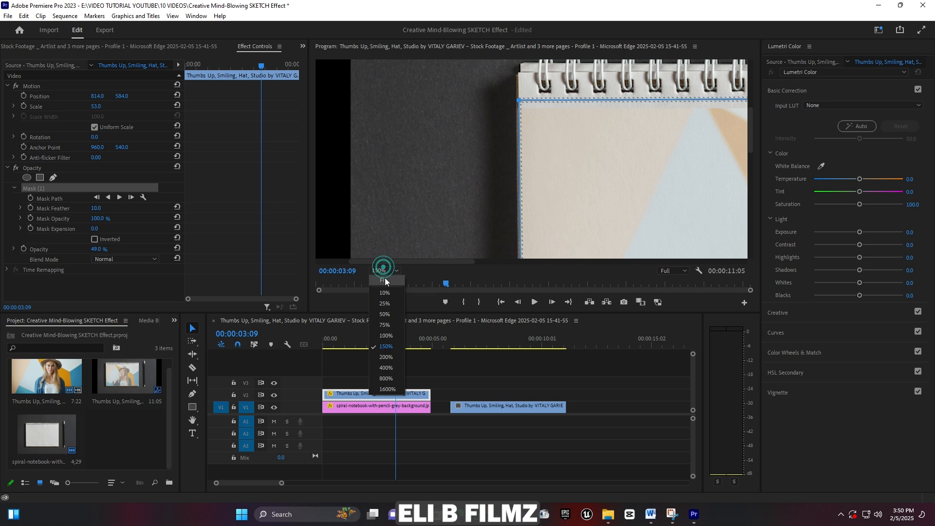
left_click(384, 280)
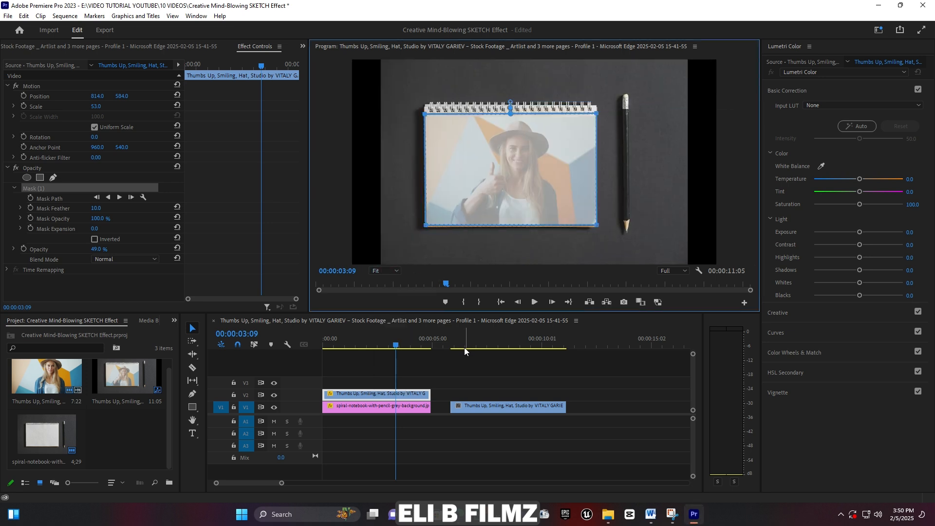
Set the masked clip's opacity back to 100%
left_click(447, 387)
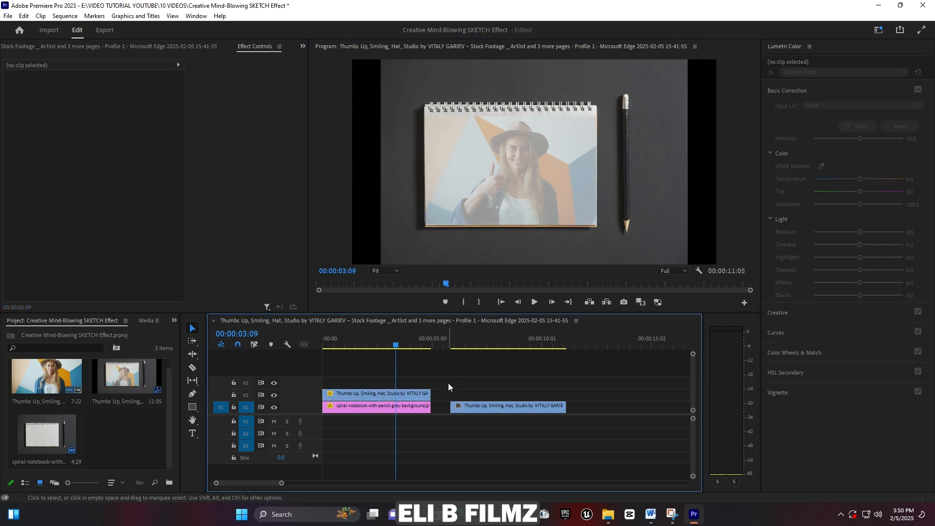
left_click(411, 393)
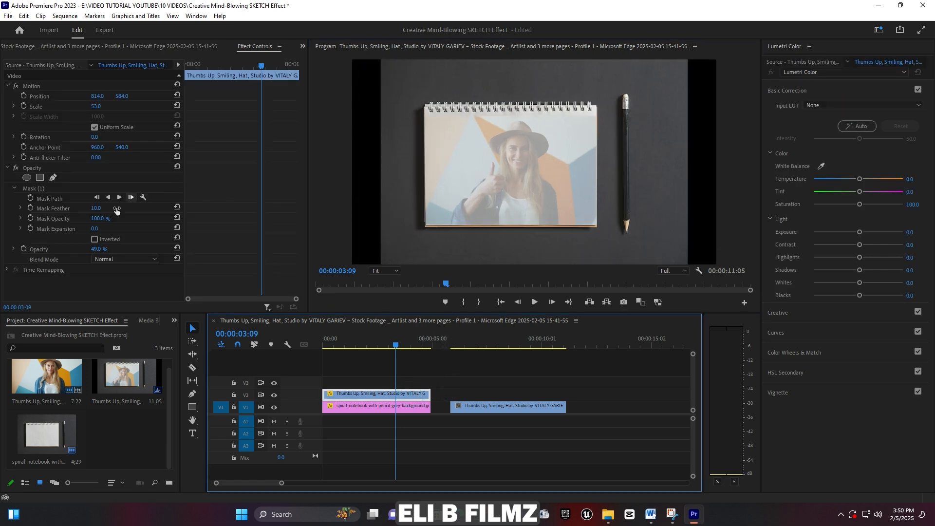
left_click_drag(99, 249, 128, 249)
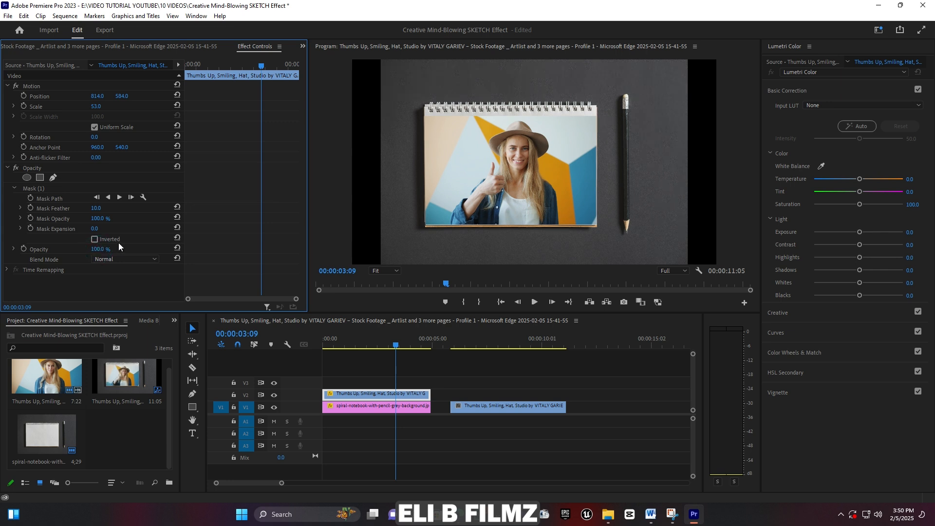
Search the effects for "FIND" and apply Find Edges to the masked clip on V2
left_click(174, 321)
left_click(188, 374)
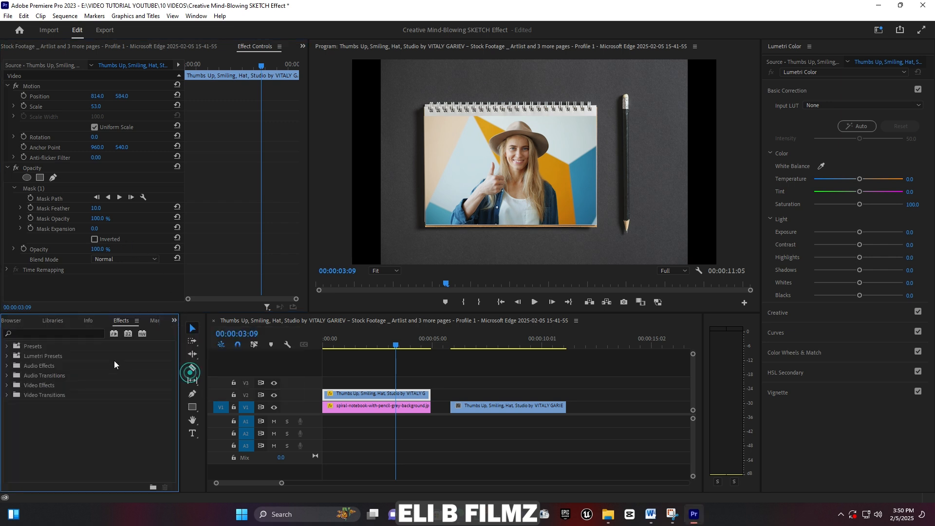
left_click(42, 329)
type("F")
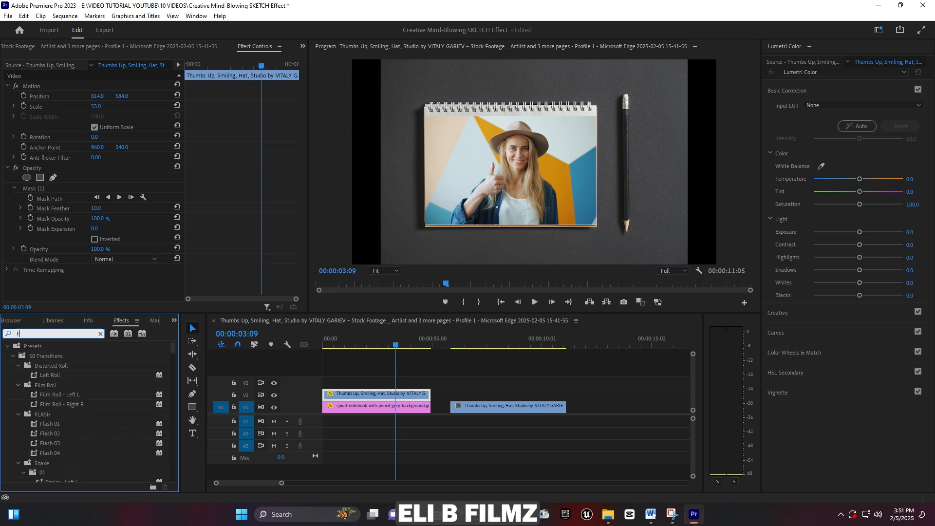
type("IND")
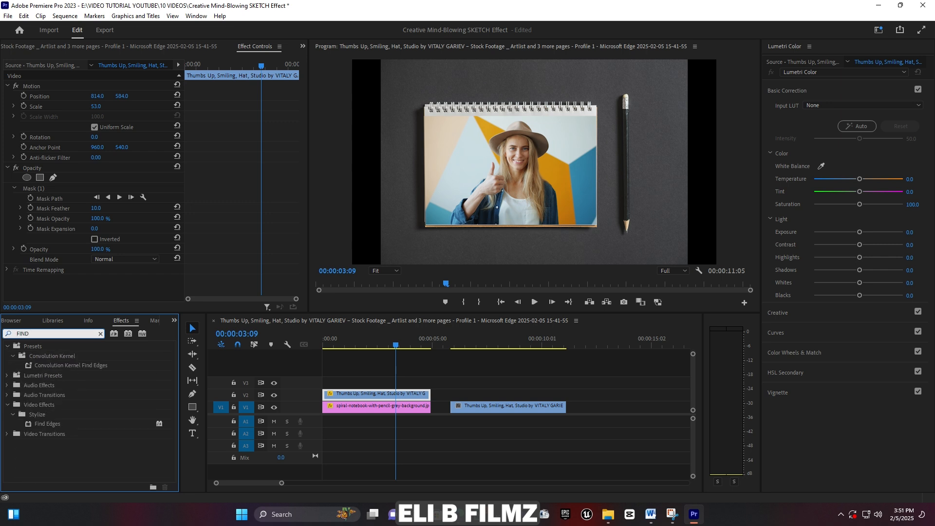
mouse_move(54, 420)
left_mouse_down()
mouse_move(366, 395)
mouse_move(351, 393)
left_mouse_up()
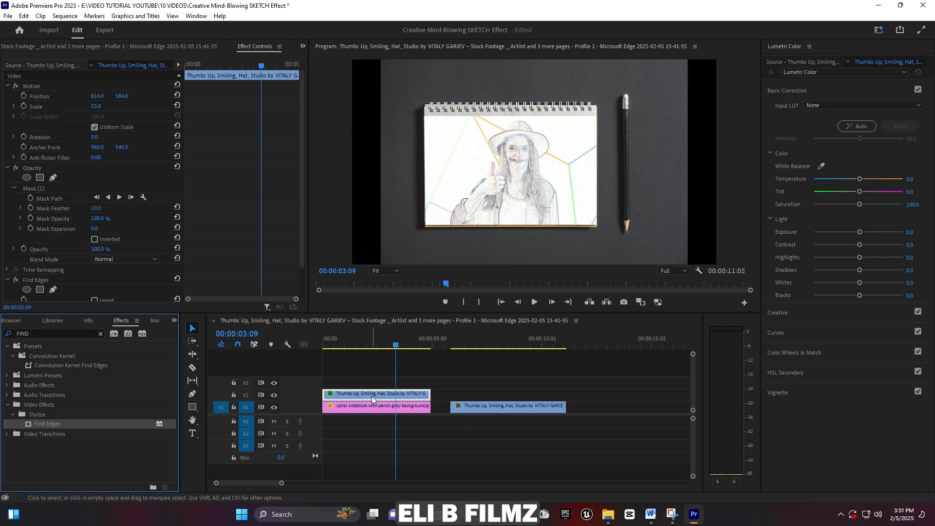
Try the Blend With Original and Invert settings of the Find Edges effect
scroll(39, 230, "down", 3)
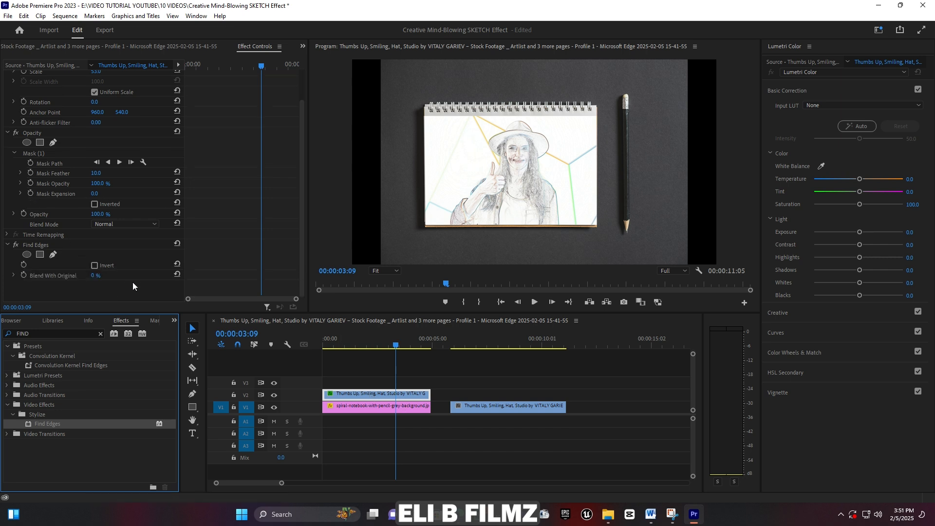
mouse_move(94, 276)
left_mouse_down()
mouse_move(144, 276)
mouse_move(94, 276)
left_mouse_up()
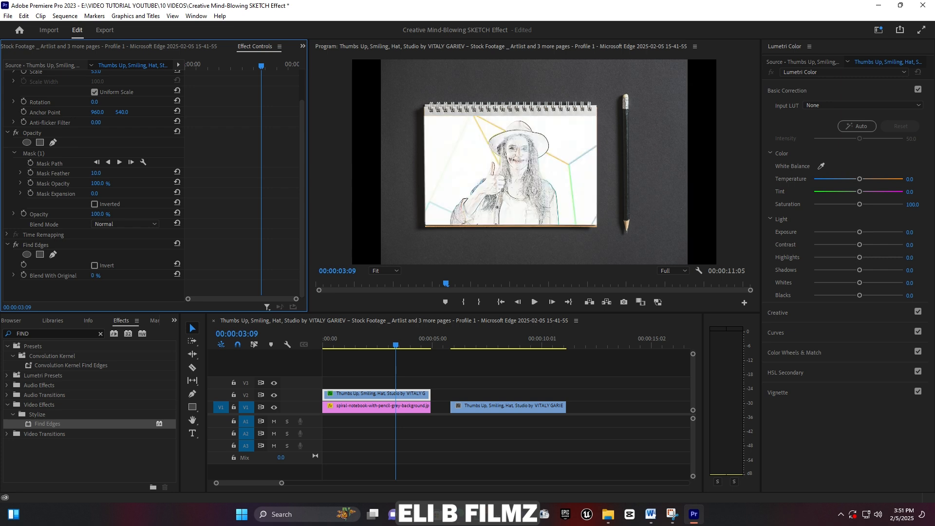
left_click(95, 265)
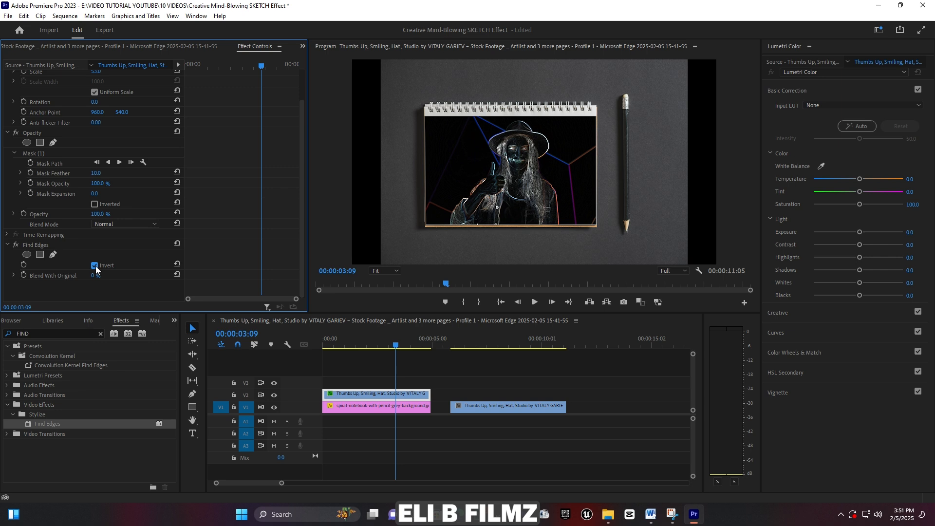
left_click(95, 267)
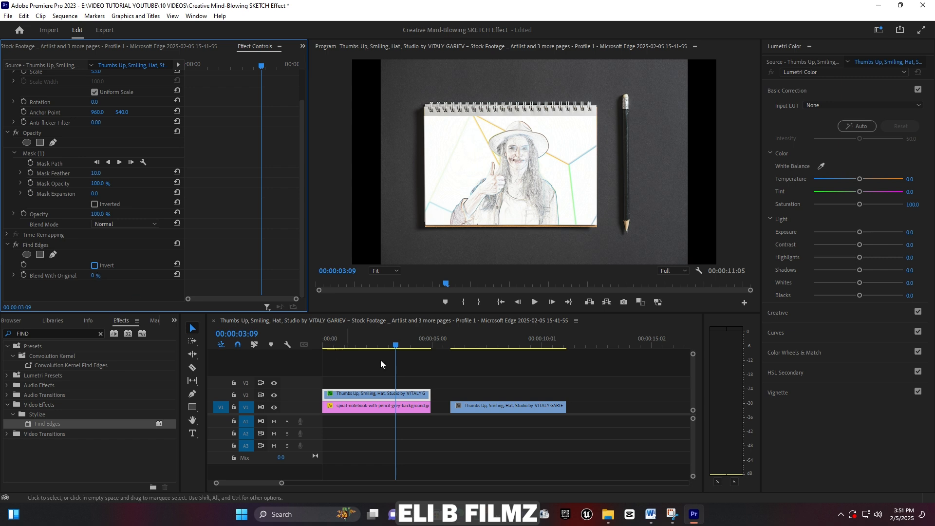
In the sketch clip's Lumetri basic correction, set contrast to -53.3, saturation to 0 and shadows to -44.6
left_click(411, 396)
left_click_drag(859, 245, 827, 250)
left_click_drag(861, 204, 802, 211)
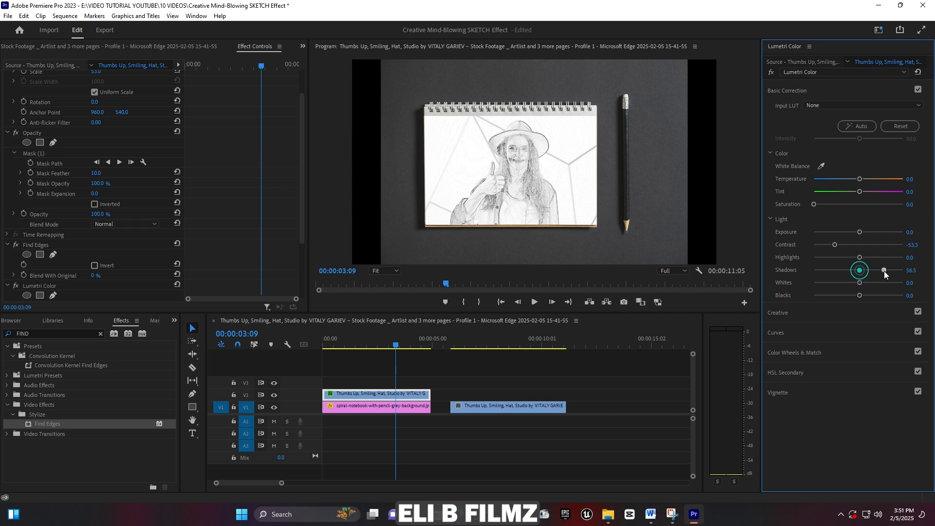
left_click_drag(860, 270, 838, 274)
Scrub through the sketch clip and examine the pencil effect in an enlarged program preview
left_click(384, 345)
left_click_drag(385, 346, 353, 345)
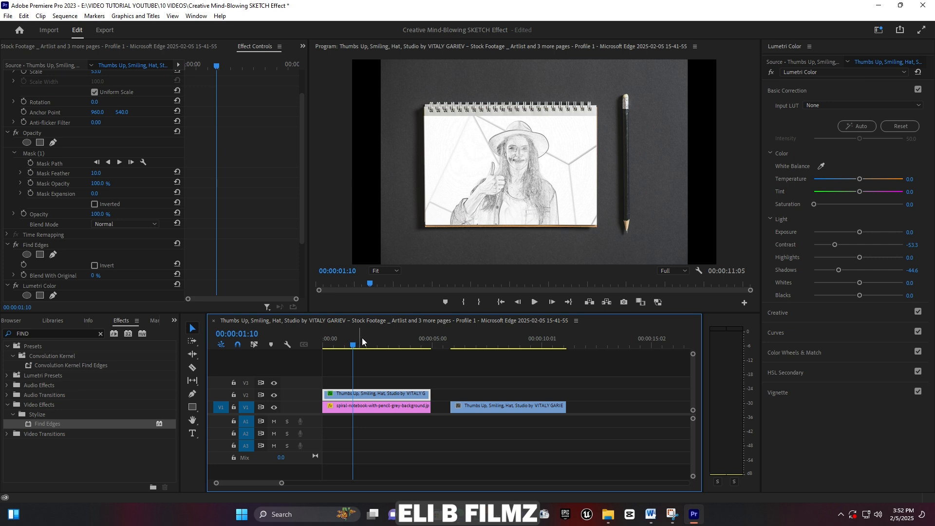
left_click(413, 346)
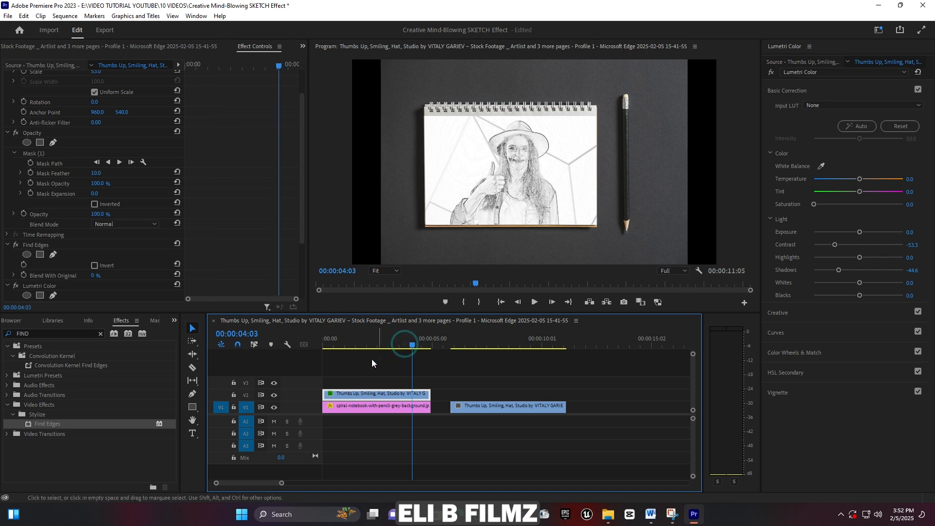
key("grave")
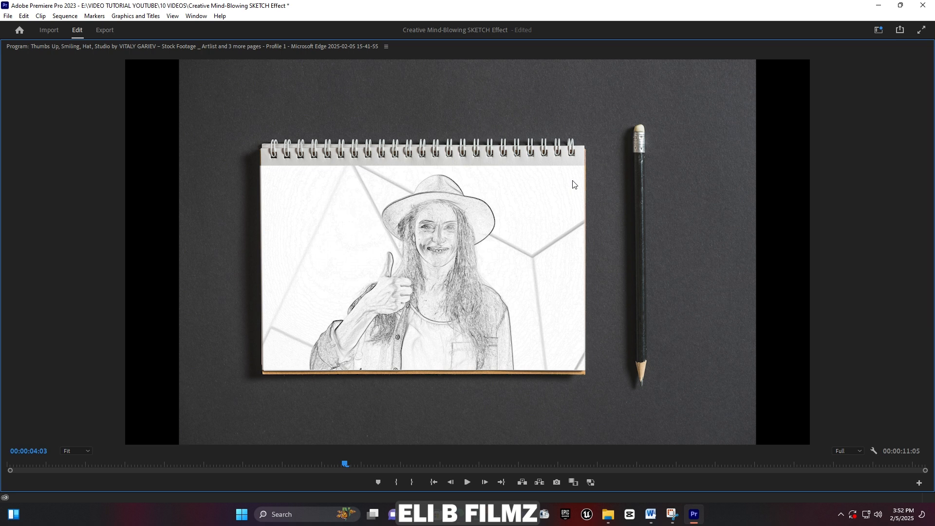
key("grave")
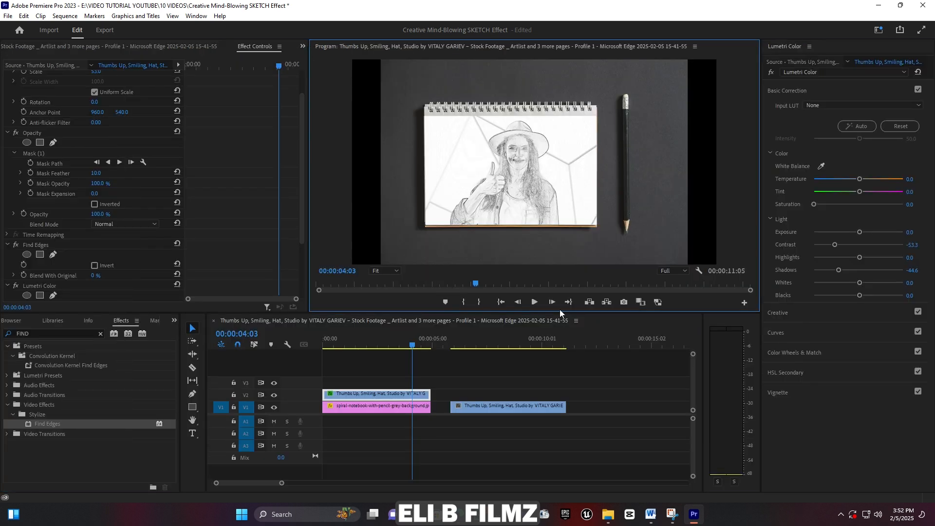
Close the gap on V1 by moving the thumbs-up clip against the notebook image's end, and review the timeline
left_click_drag(485, 406, 465, 404)
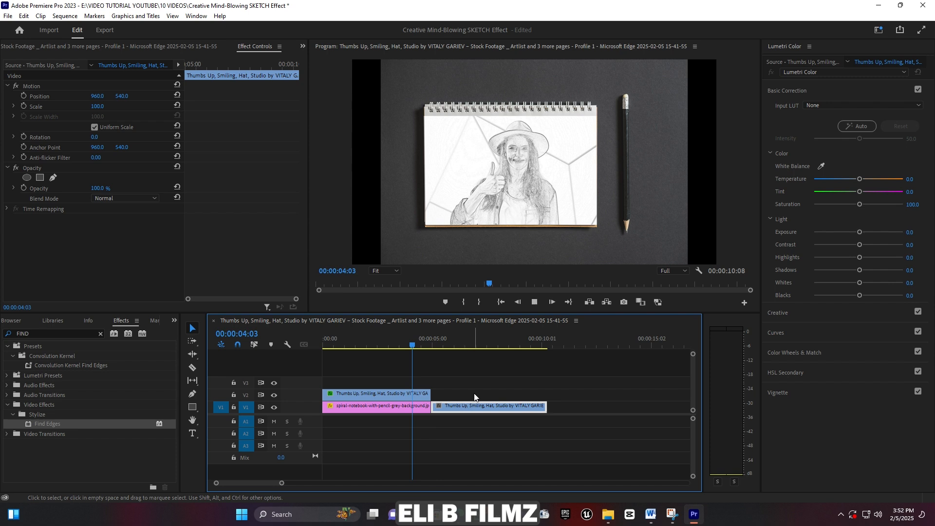
key("space")
left_click_drag(424, 343, 370, 344)
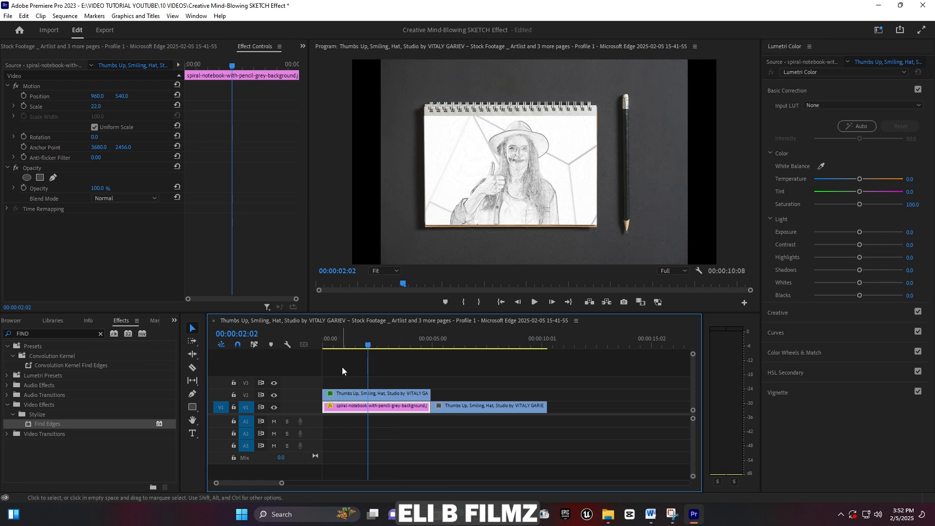
Nest the sketch clip and the notebook image together as Nested Sequence 01
left_click_drag(349, 387, 387, 408)
right_click(390, 409)
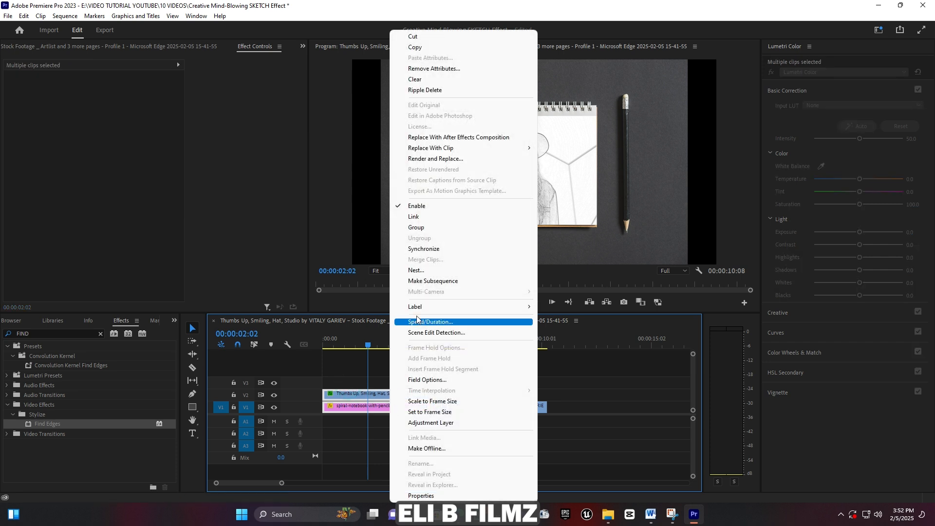
left_click(420, 270)
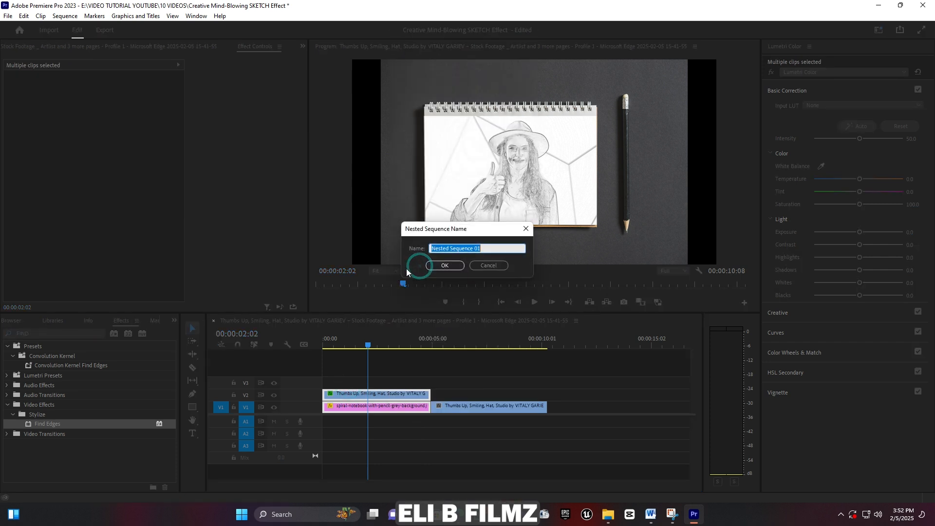
left_click(445, 265)
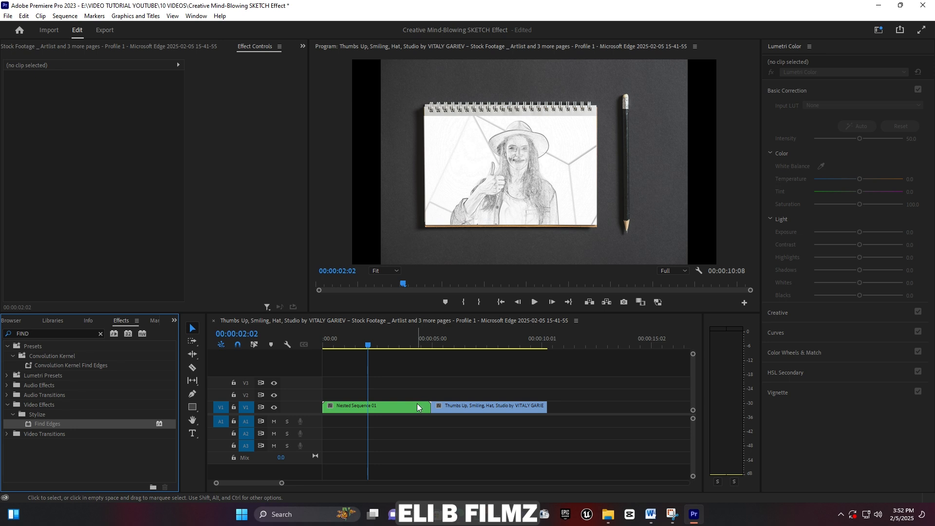
Move the nested sequence up to V2 and set its scale to 121
left_click_drag(417, 404, 417, 394)
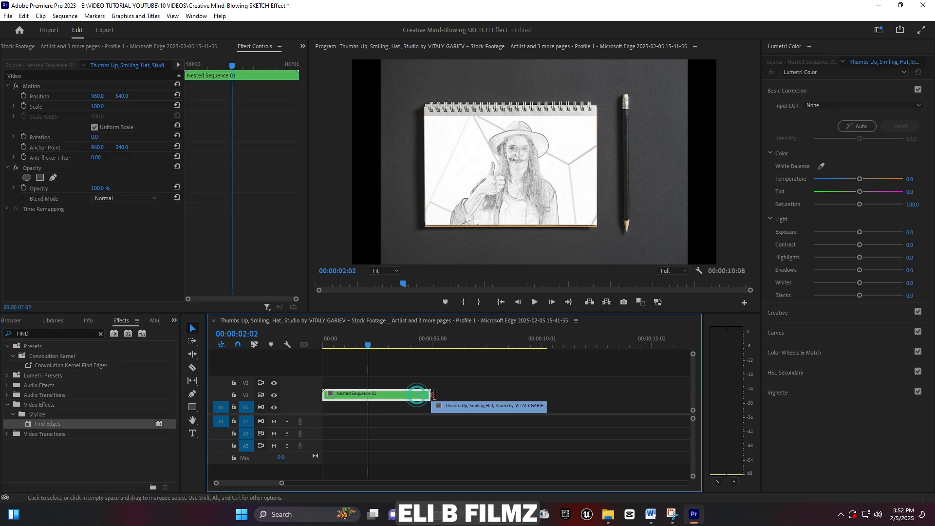
left_click_drag(95, 107, 104, 107)
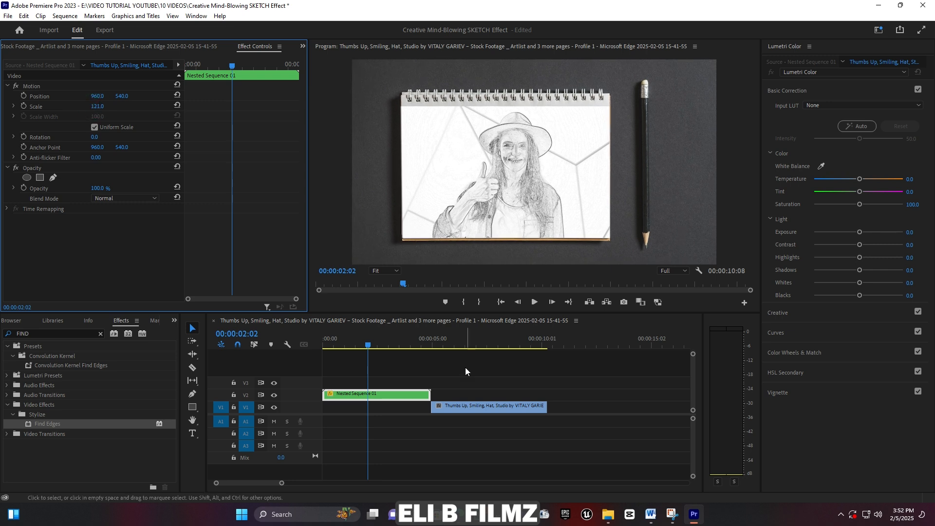
Shift the thumbs-up clip on V1 earlier to start at about 00:00:03:22, overlapping the end of the nested sequence
left_click(420, 338)
left_click_drag(453, 405, 441, 404)
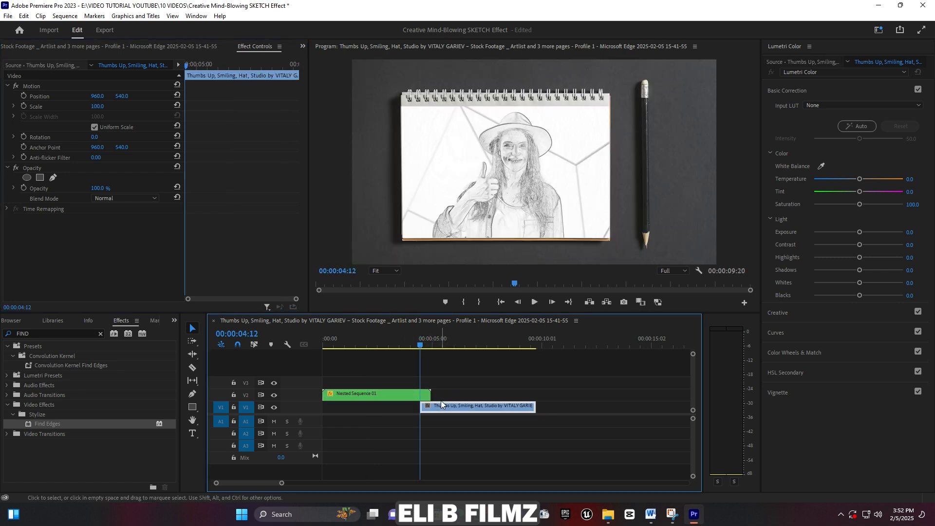
left_click(422, 392)
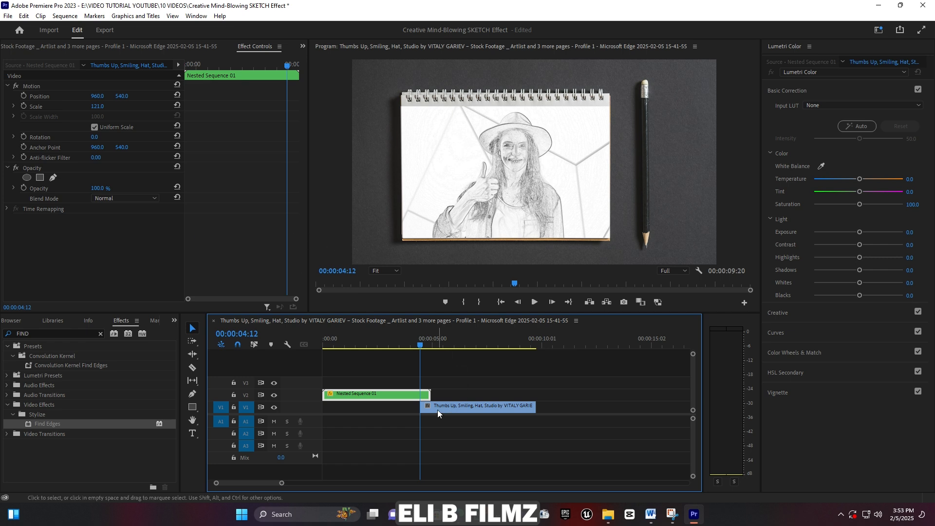
left_click_drag(436, 407, 422, 407)
Try a scale of 111 on the nested sequence at 00:00:04:15 and undo it
mouse_move(420, 344)
left_mouse_down()
mouse_move(439, 345)
mouse_move(423, 343)
left_mouse_up()
left_click(423, 394)
left_click_drag(95, 109, 90, 109)
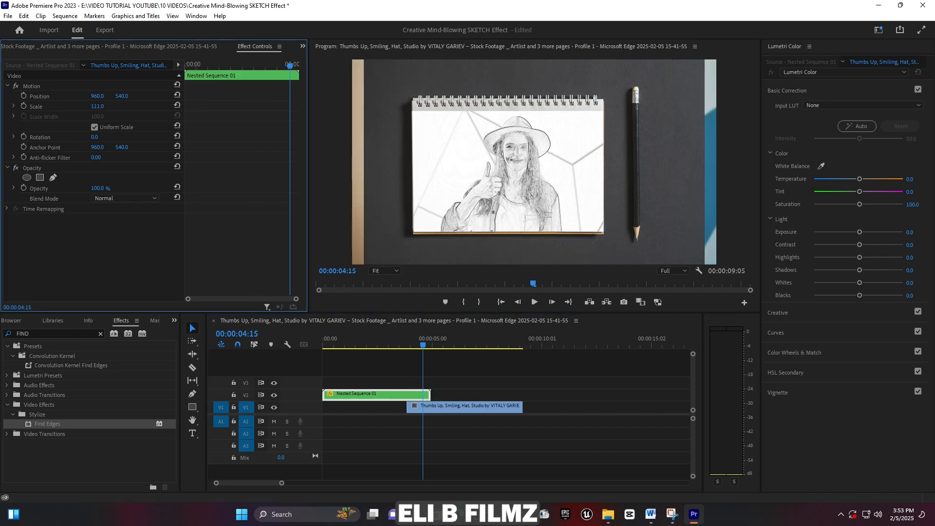
key("ctrl+z")
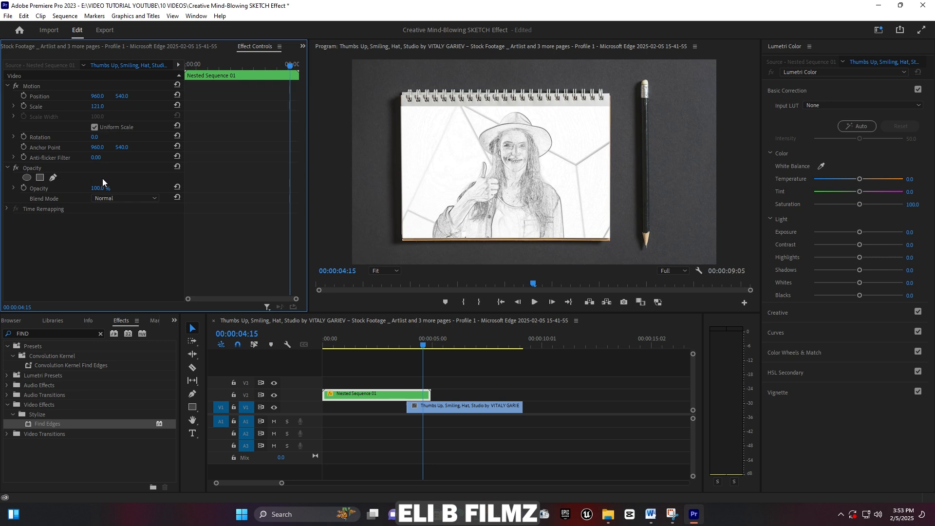
Lower the nested sequence's opacity to 63% and start scale and position keyframes at 00:00:03:22
left_click_drag(100, 188, 91, 188)
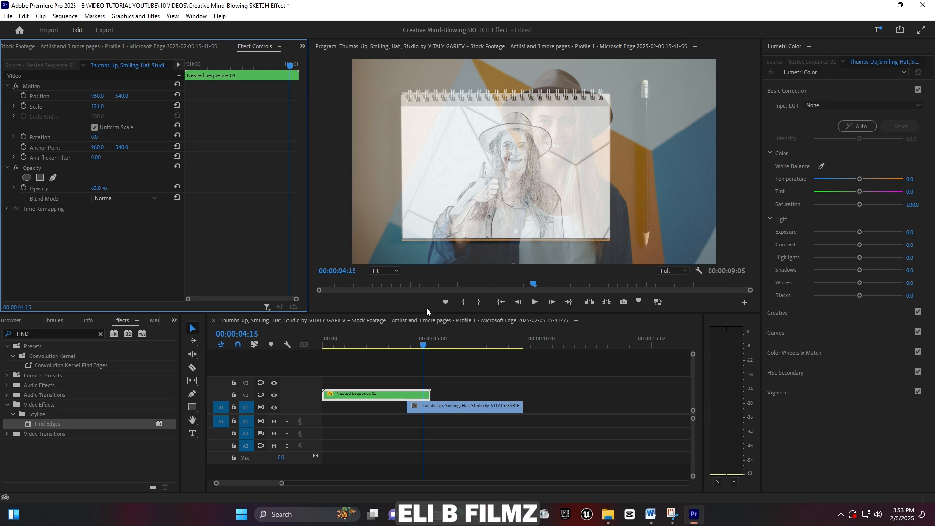
left_click_drag(412, 339, 408, 347)
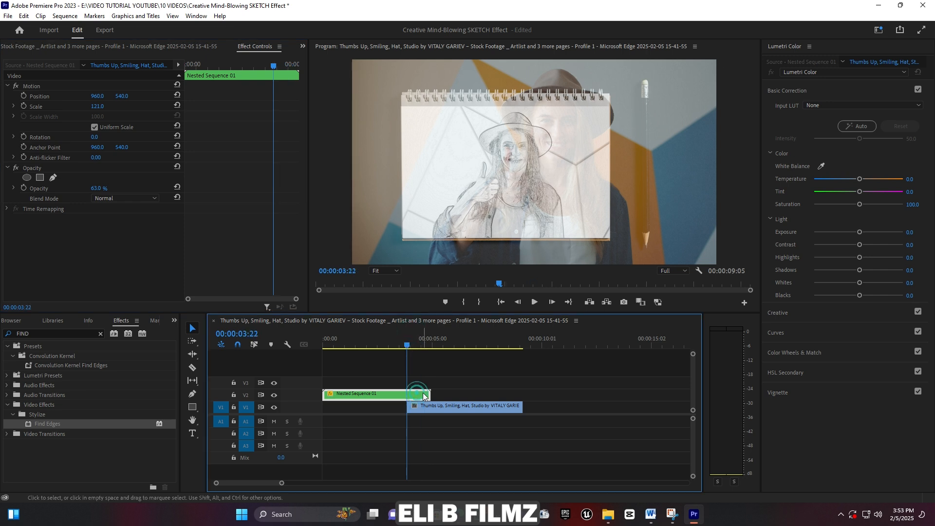
left_click(23, 106)
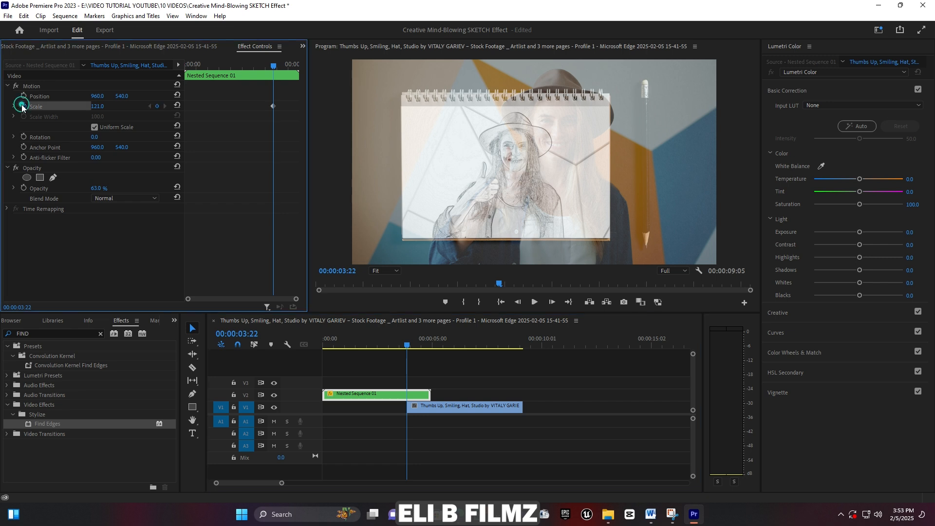
left_click(22, 97)
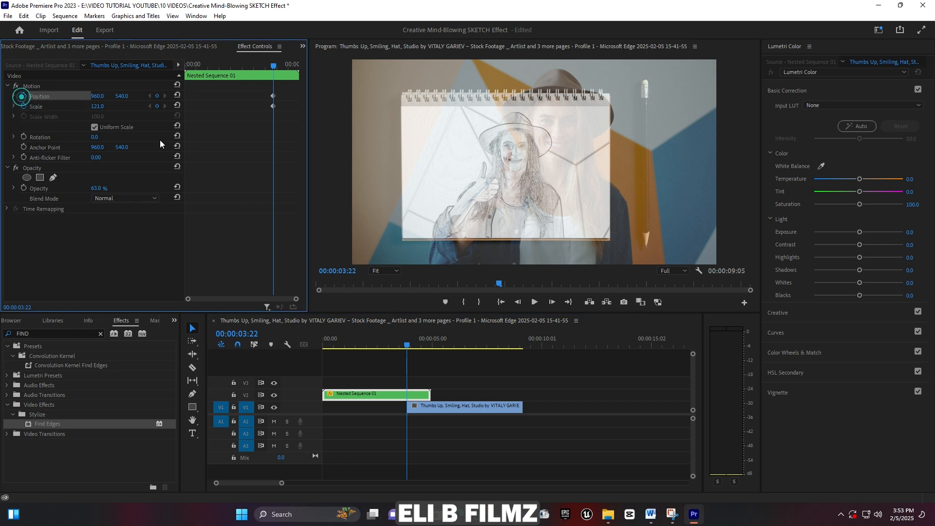
At 00:00:04:14, keyframe the nested sequence to scale 182 and position 1234, 449 to match the live clip, and preview the zoom
left_click(422, 346)
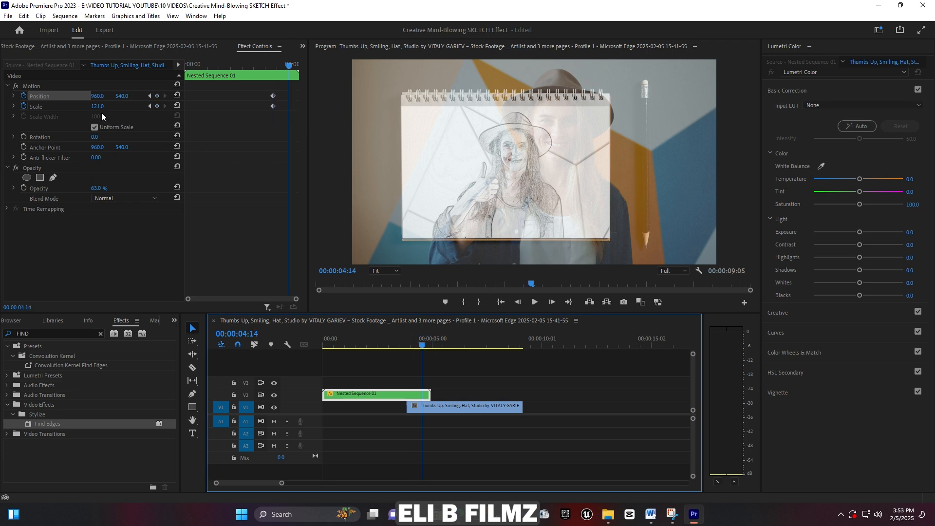
mouse_move(97, 106)
left_mouse_down()
mouse_move(127, 106)
mouse_move(99, 97)
mouse_move(226, 96)
left_mouse_up()
left_click_drag(122, 96, 78, 97)
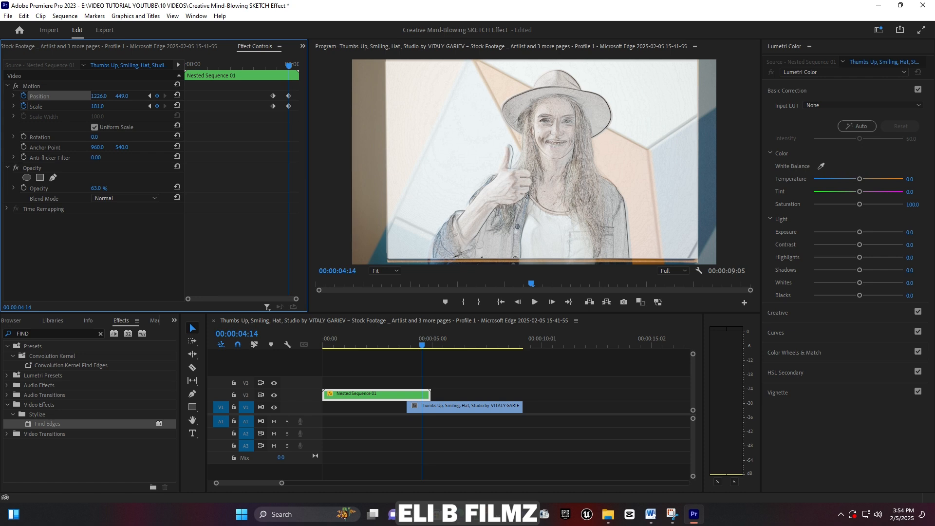
left_click_drag(97, 106, 101, 107)
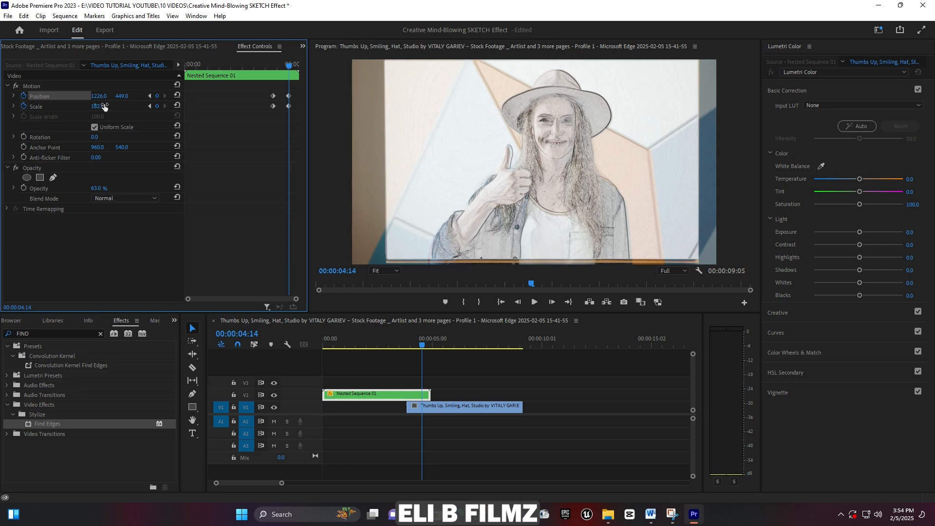
mouse_move(98, 96)
left_mouse_down()
mouse_move(125, 96)
mouse_move(95, 96)
mouse_move(102, 96)
left_mouse_up()
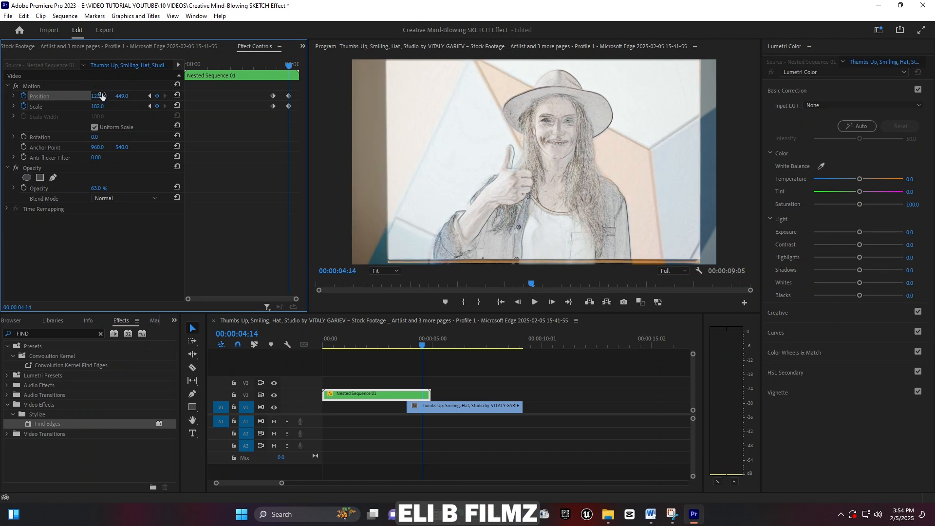
left_click(393, 345)
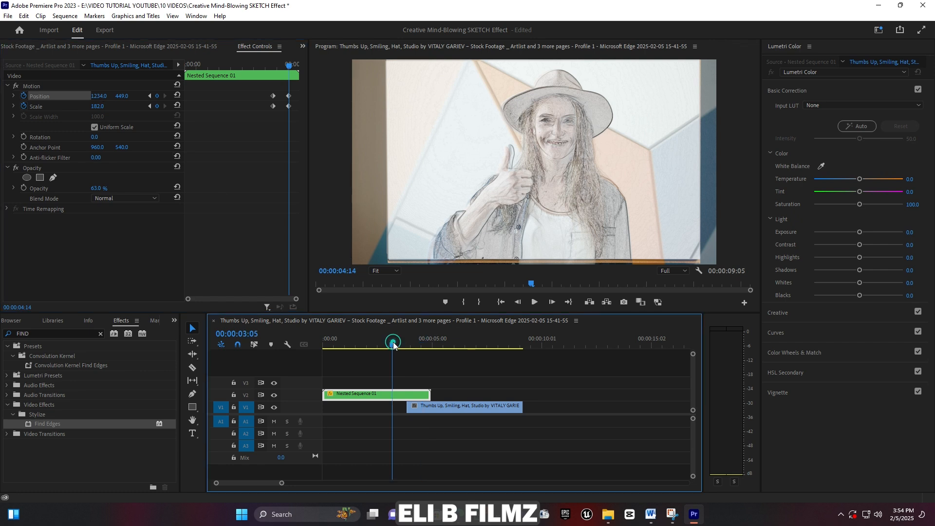
key("space")
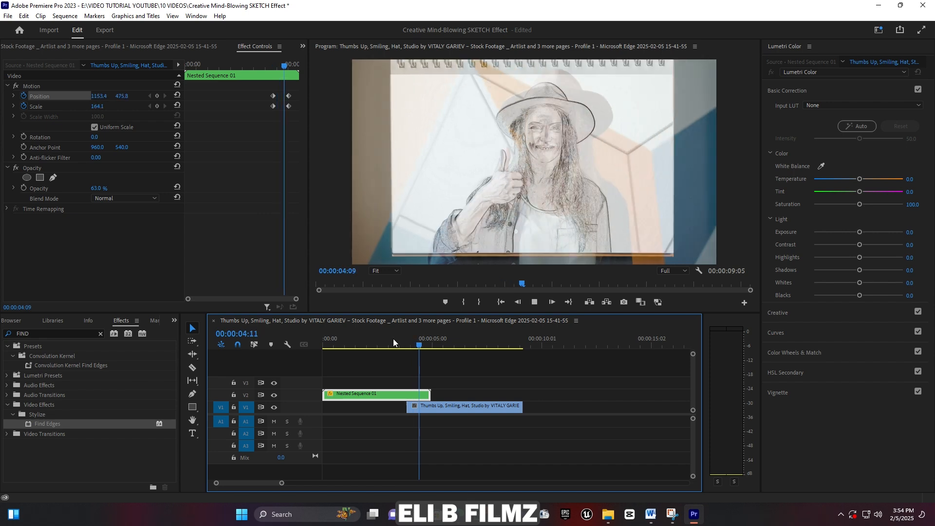
key("space")
Restore the nested sequence's opacity to 100% and play back the zoom
left_click(382, 344)
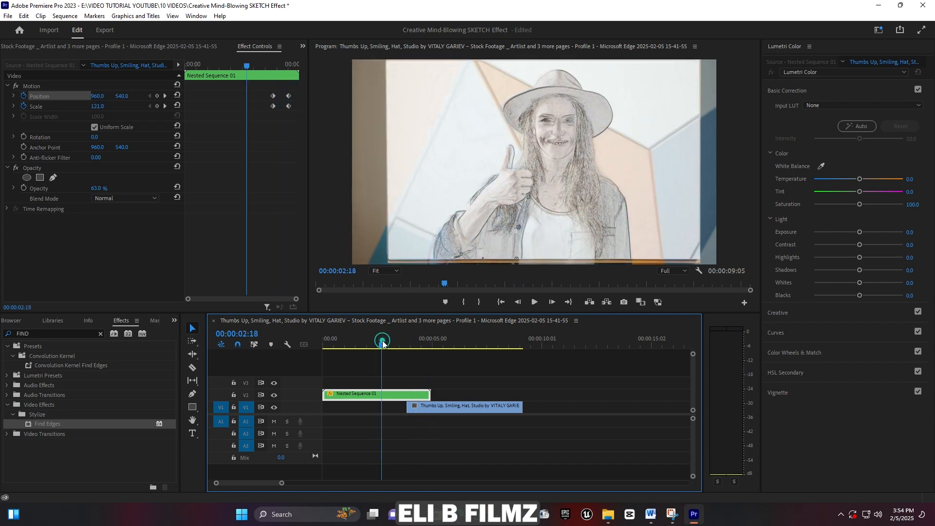
left_click(387, 392)
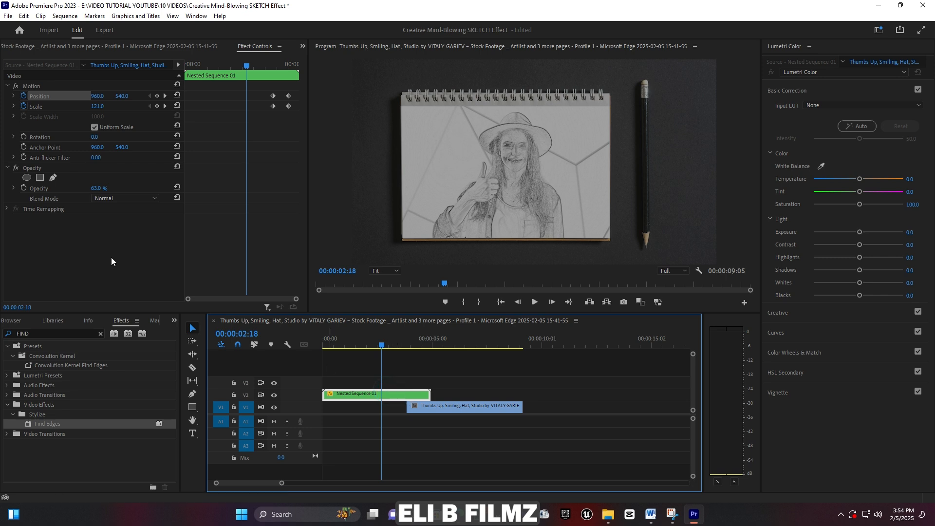
left_click(97, 188)
type("100")
key("Return")
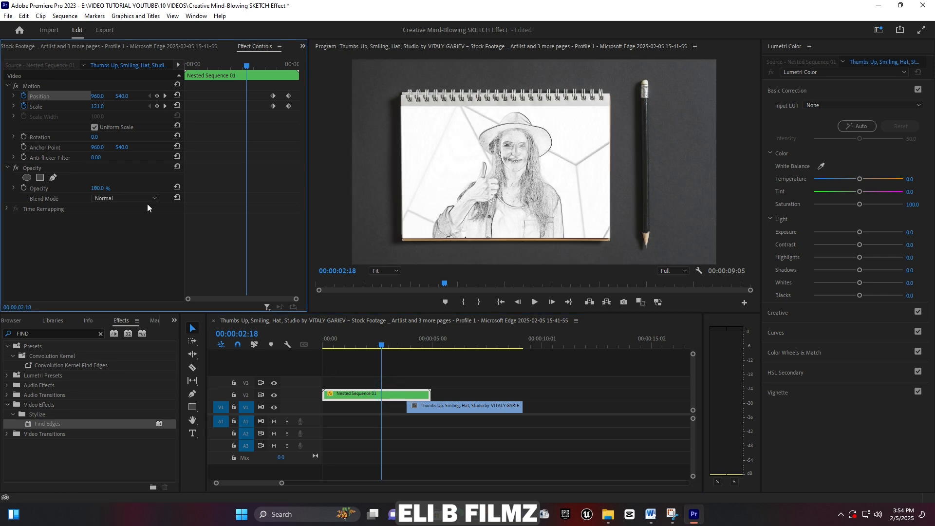
key("space")
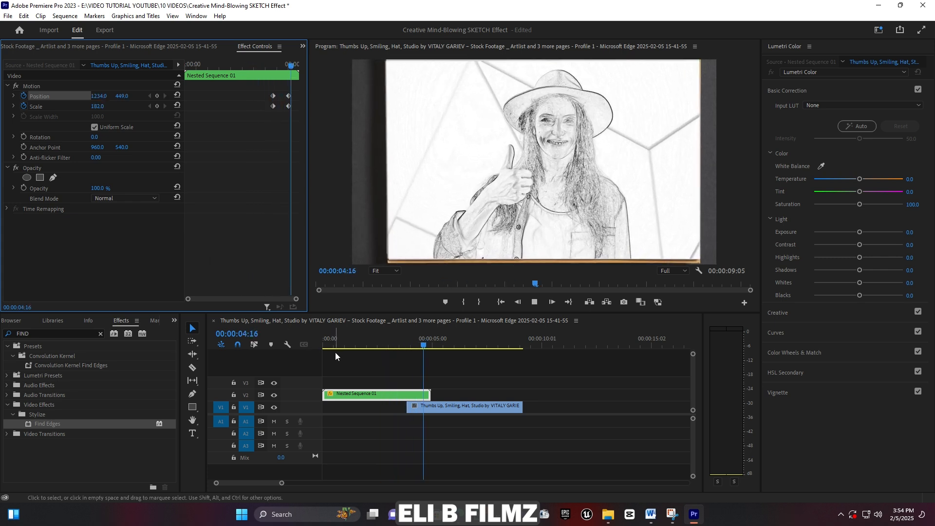
key("space")
Keyframe the nested sequence's opacity from 100% at 00:00:04:07 down to 0% at 00:00:04:20
left_click(418, 346)
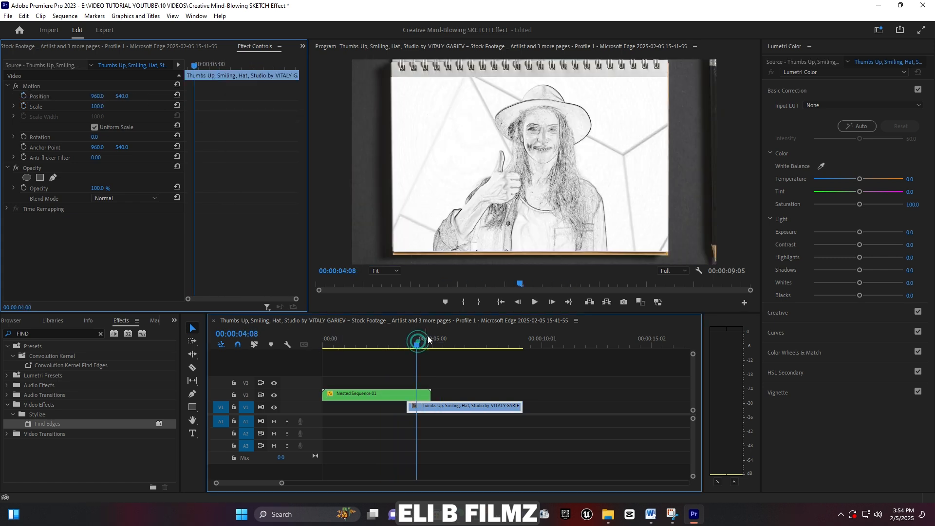
left_click(424, 394)
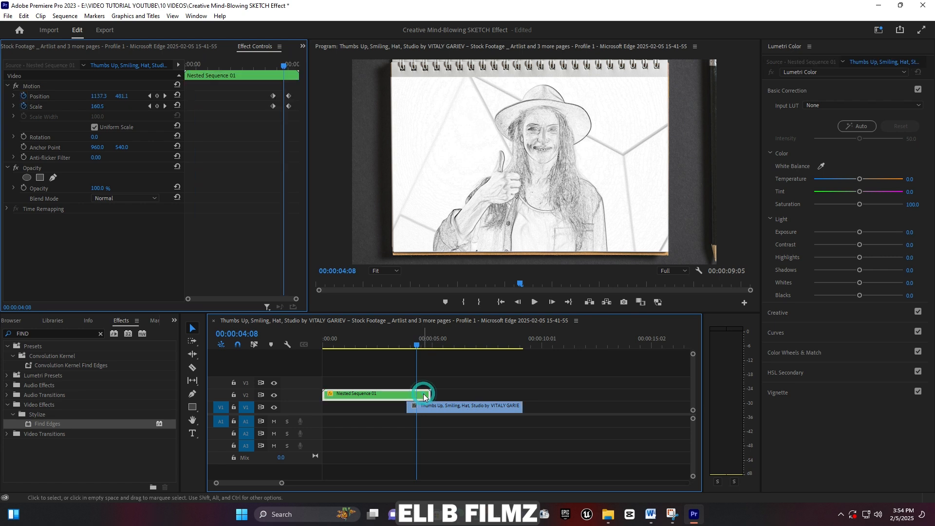
left_click(416, 345)
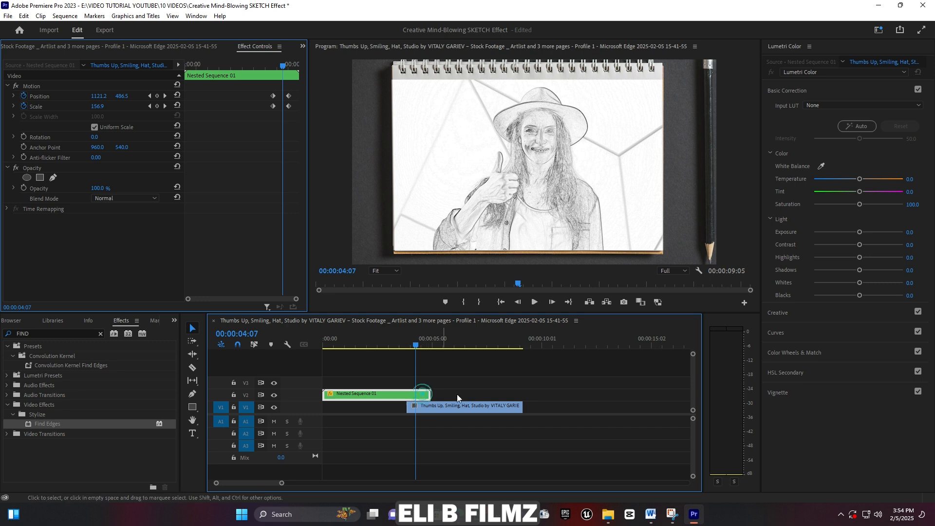
left_click(23, 188)
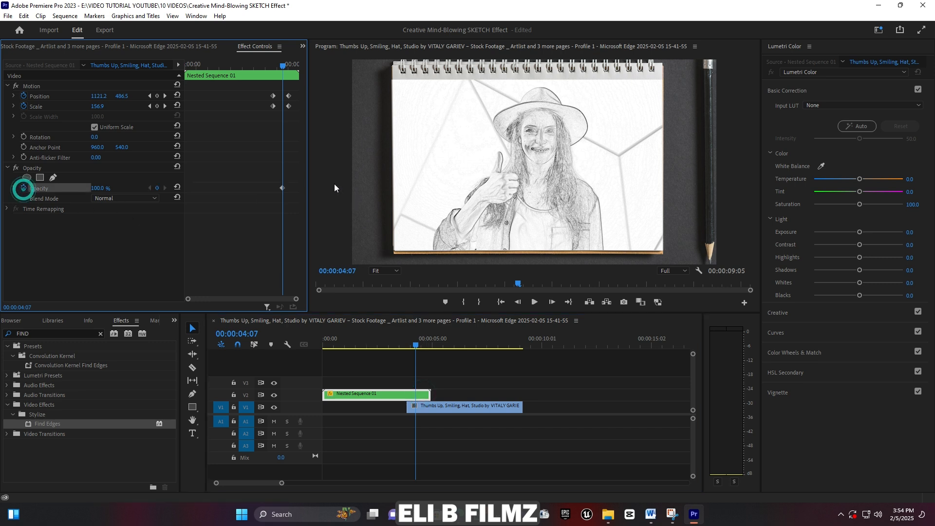
left_click(296, 67)
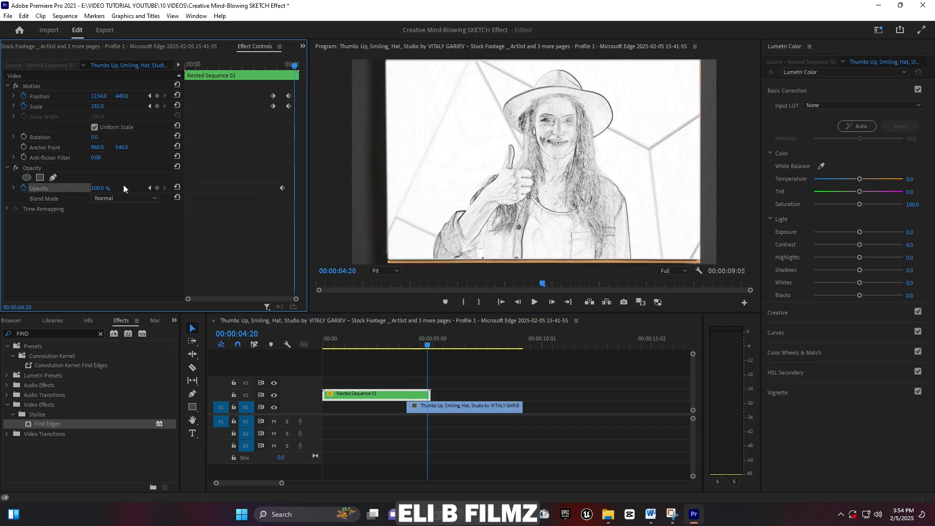
left_click_drag(102, 189, 52, 189)
Shift the nested sequence's opacity keyframes so the fade starts at the last scale keyframe, and play back the transition
left_click(402, 337)
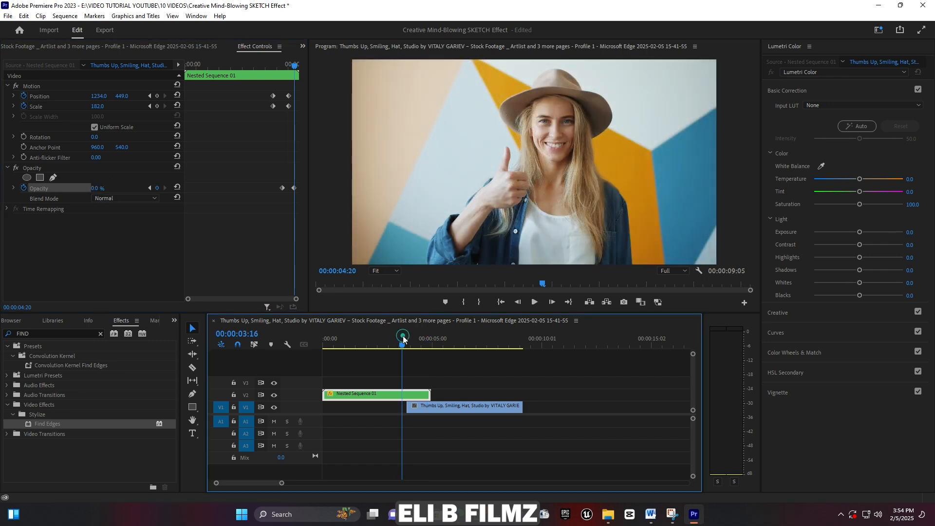
key("space")
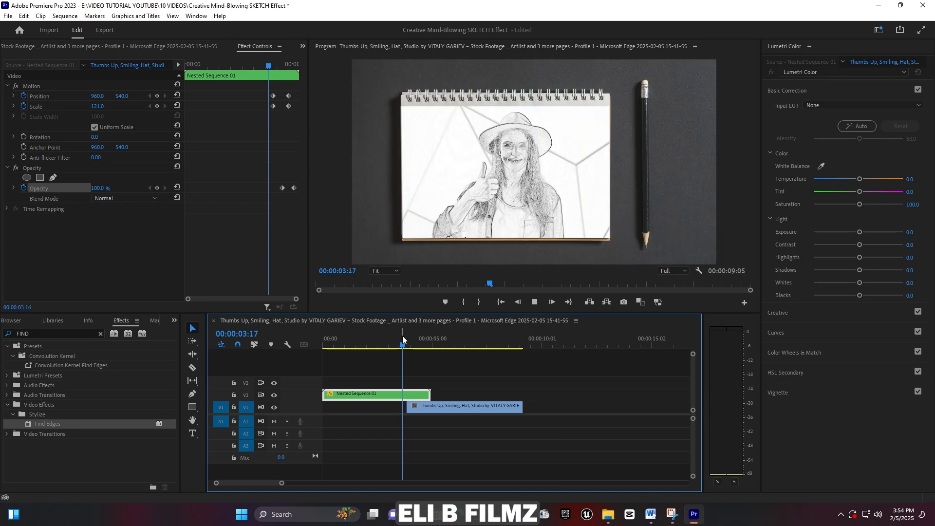
left_click_drag(409, 338, 425, 342)
left_click(419, 395)
mouse_move(294, 188)
left_mouse_down()
mouse_move(279, 193)
mouse_move(290, 189)
left_mouse_up()
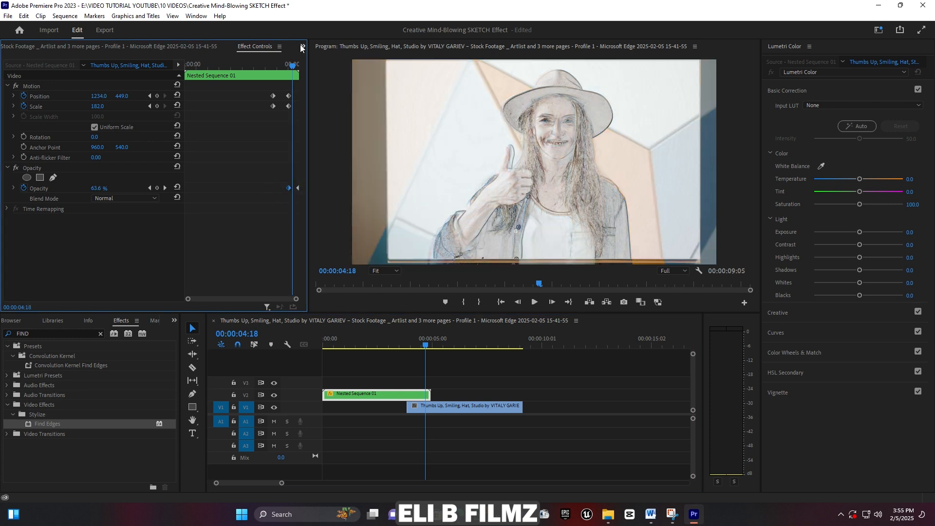
left_click(283, 65)
key("space")
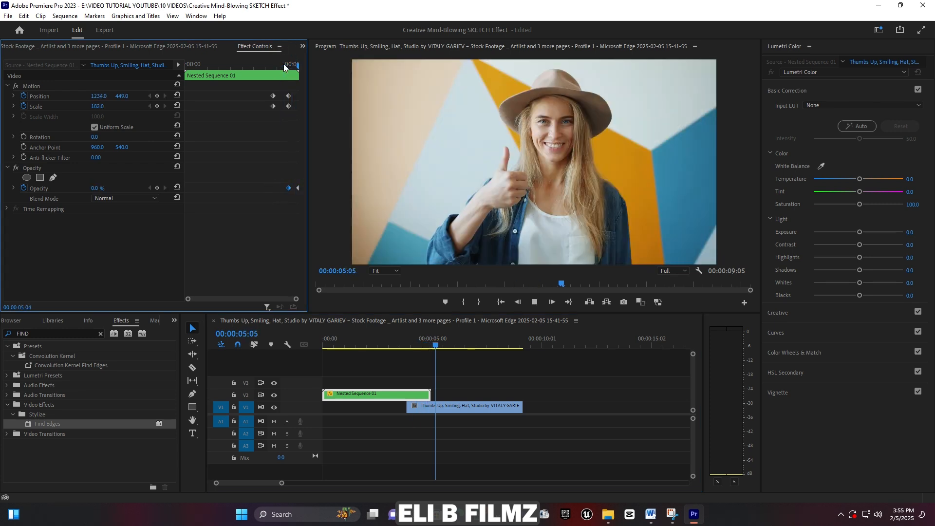
key("space")
Play the whole sequence from the start to review the finished sketch-to-live transition
left_click_drag(393, 345, 307, 342)
key("space")
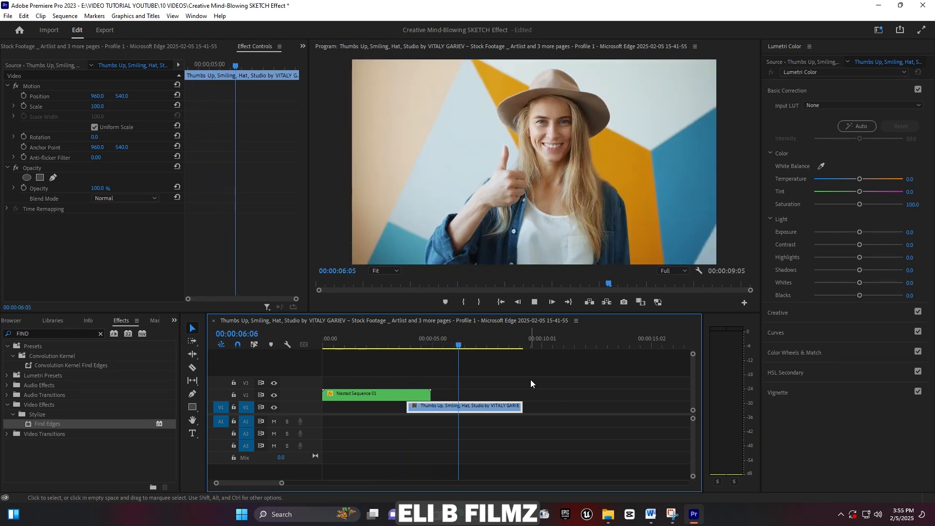
key("space")
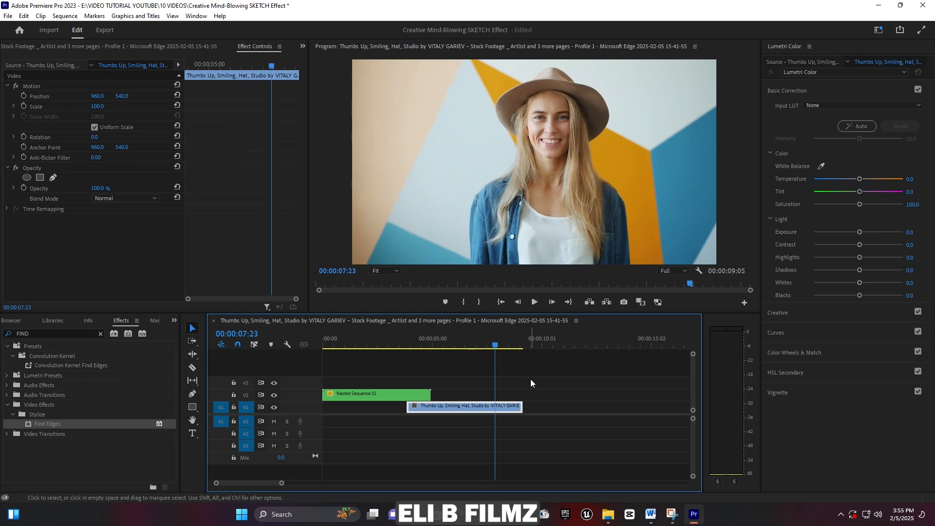
key("Return")
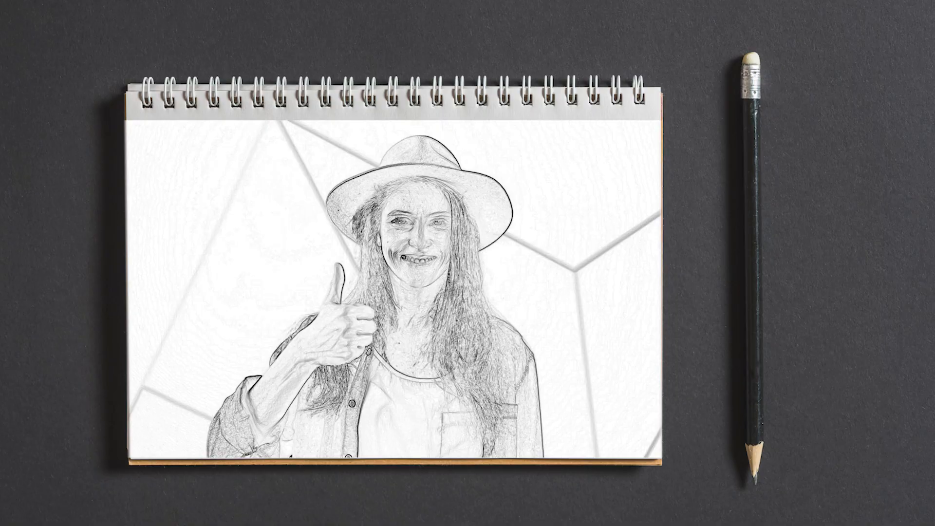